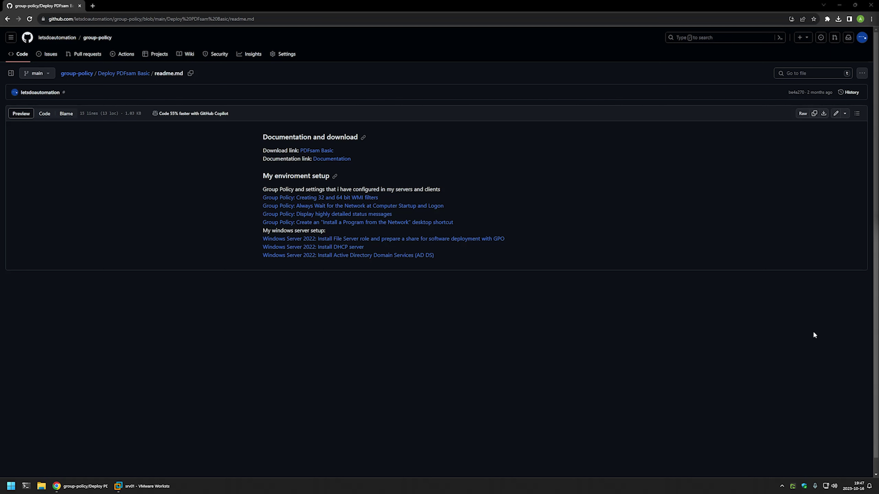
{"action": "left_click_drag", "start_coordinate": [490, 273], "coordinate": [277, 175]}
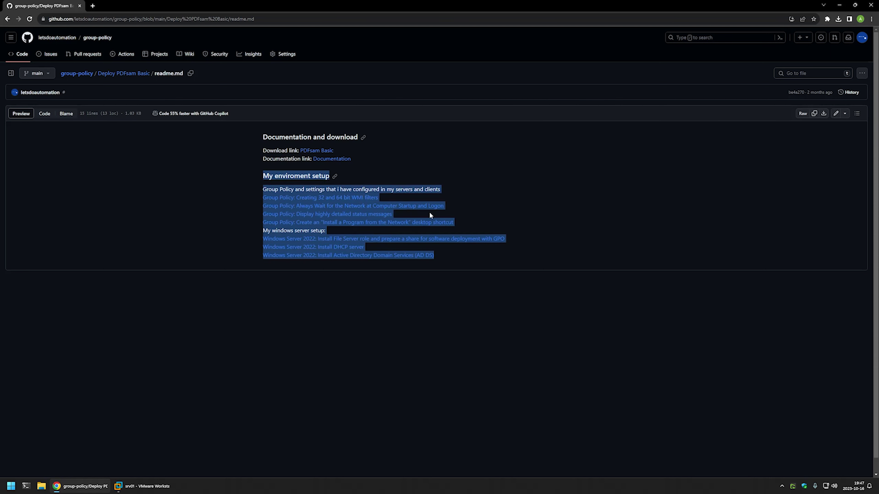
{"action": "left_click", "coordinate": [457, 255]}
{"action": "left_click_drag", "start_coordinate": [458, 256], "coordinate": [263, 196]}
{"action": "left_click", "coordinate": [467, 226]}
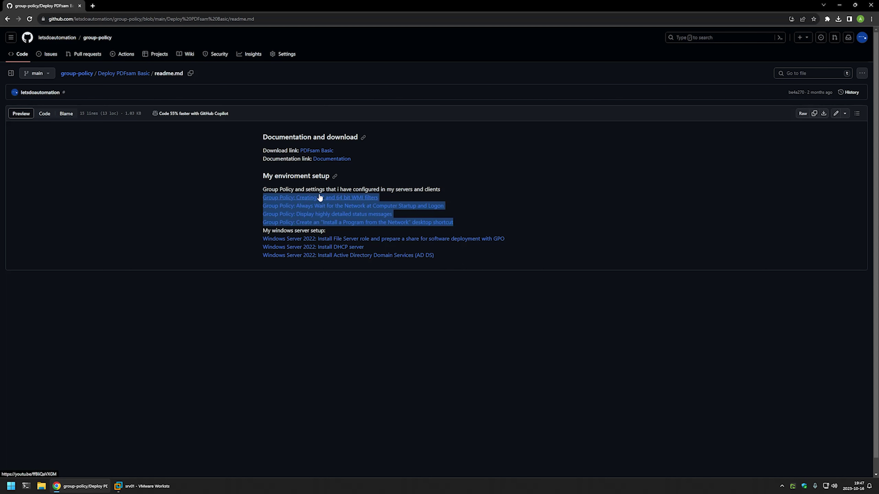
{"action": "left_click", "coordinate": [442, 189]}
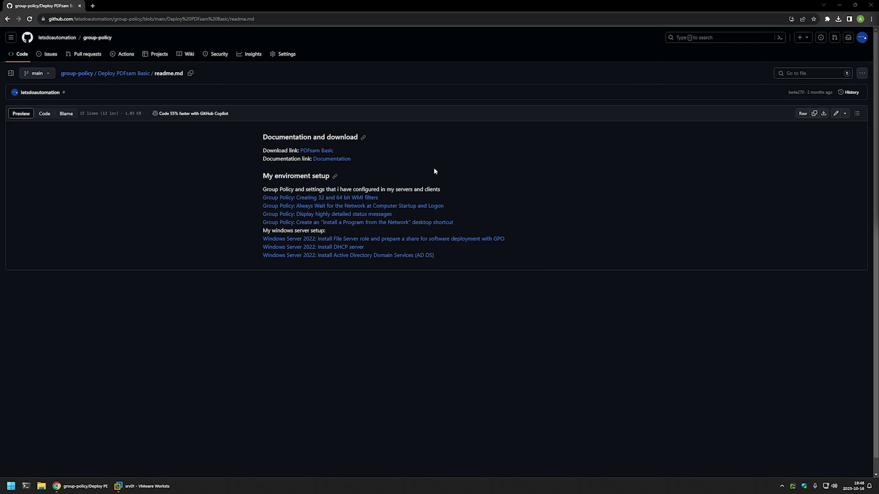
Open the PDFsam Basic download page linked in the readme and download the Windows MSI installer.
{"action": "middle_click", "coordinate": [315, 150]}
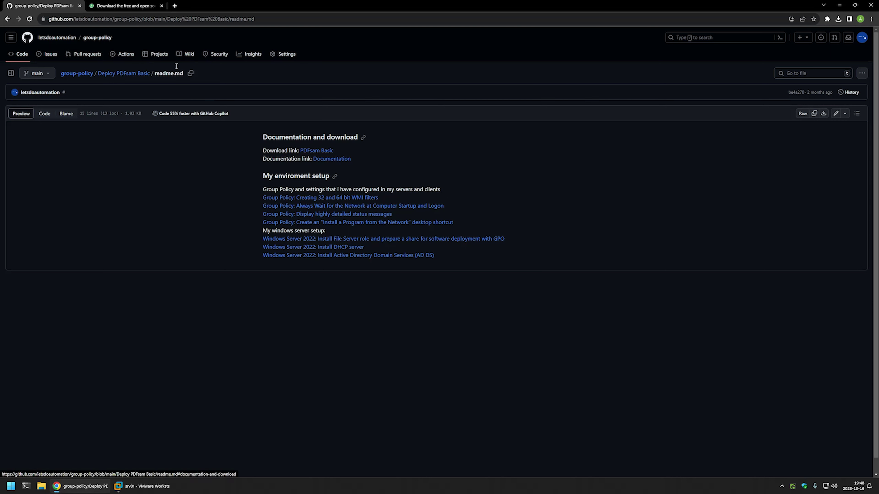
{"action": "left_click", "coordinate": [125, 5]}
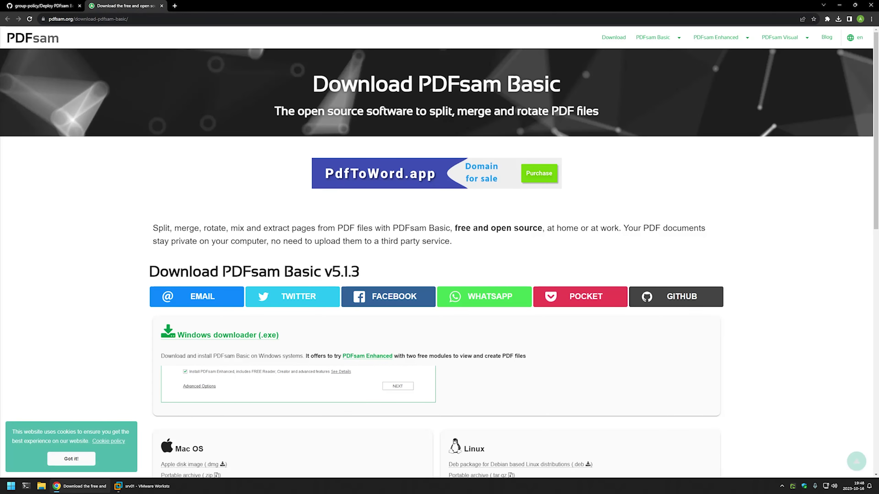
{"action": "scroll", "coordinate": [315, 150], "scroll_direction": "down", "scroll_amount": 8}
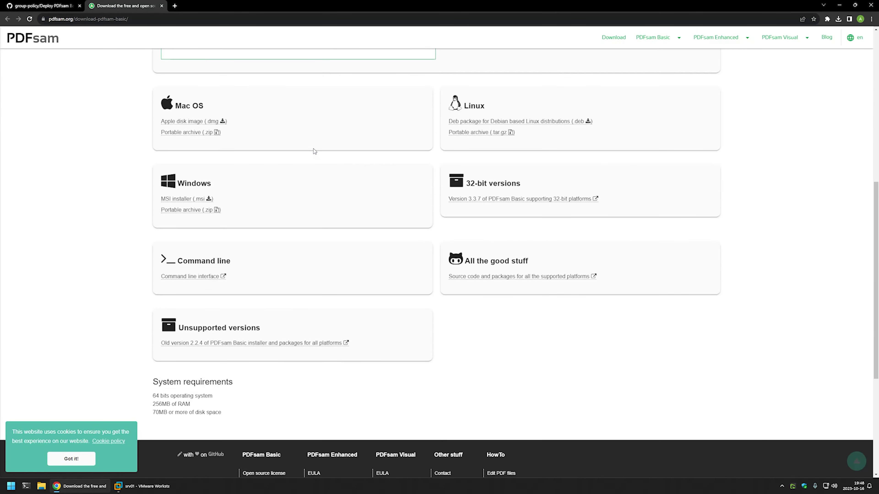
{"action": "left_click", "coordinate": [181, 200]}
Copy pdfsam-5.1.3.msi from the Downloads folder to the desktop of the srv01 virtual machine in VMware Workstation.
{"action": "right_click", "coordinate": [42, 486]}
{"action": "left_click", "coordinate": [31, 381]}
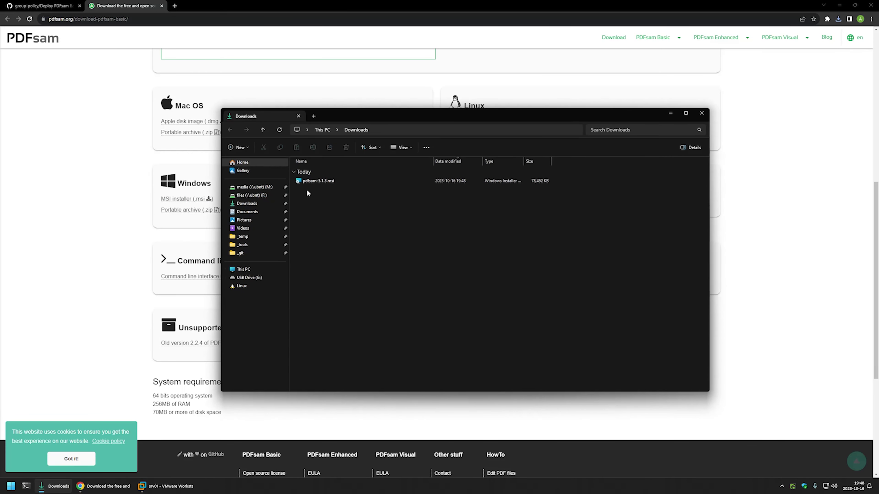
{"action": "right_click", "coordinate": [310, 182]}
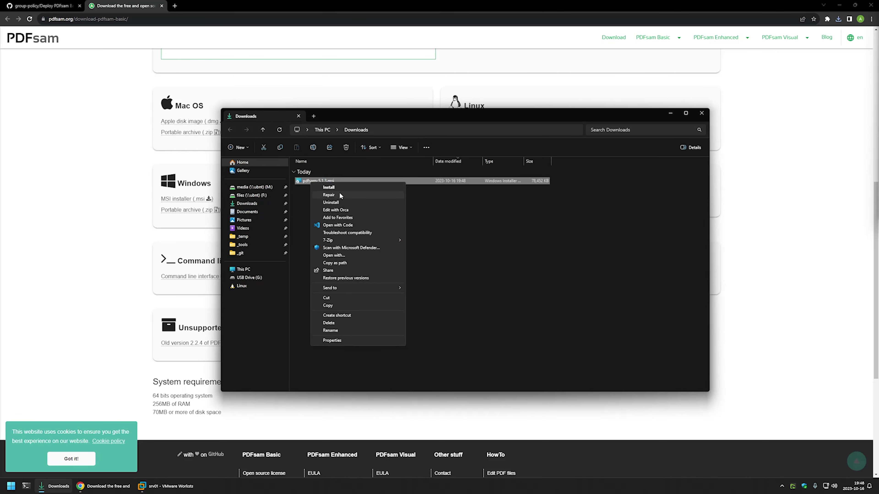
{"action": "left_click", "coordinate": [328, 306]}
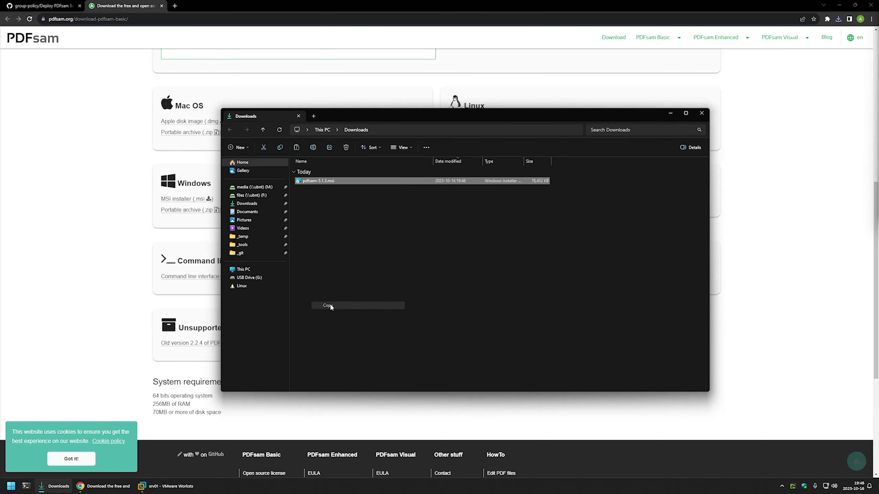
{"action": "left_click", "coordinate": [161, 486]}
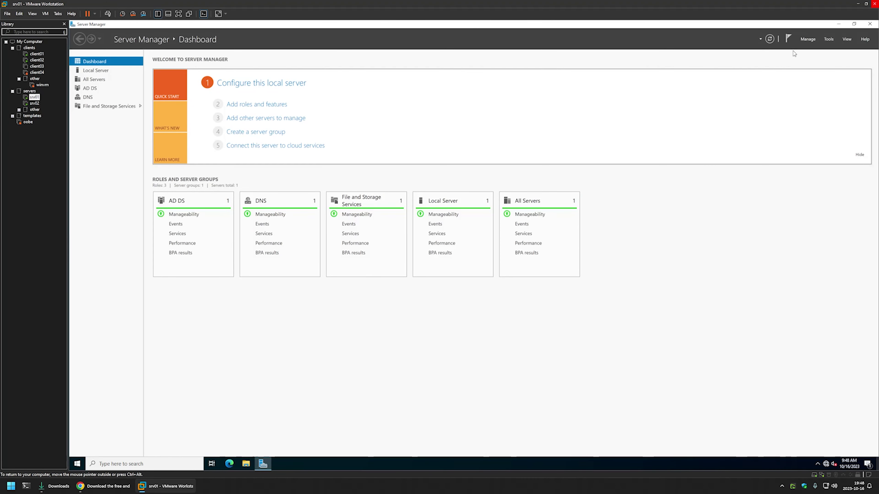
{"action": "left_click", "coordinate": [837, 25]}
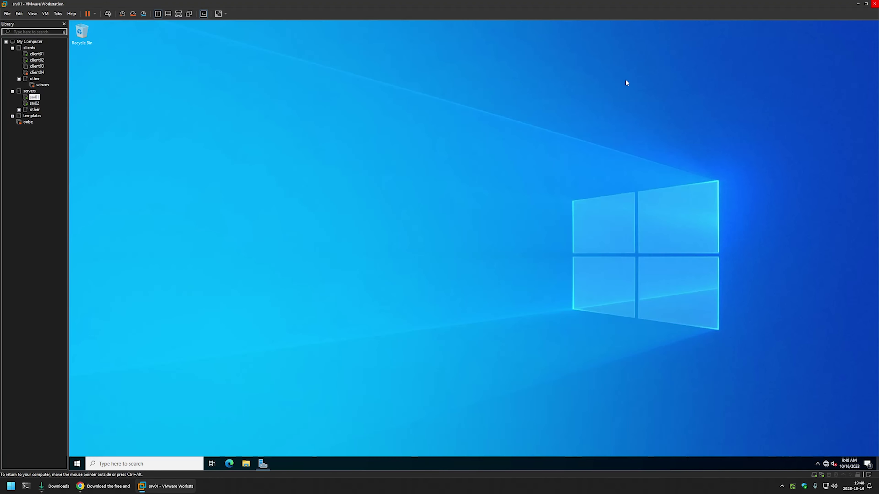
{"action": "right_click", "coordinate": [207, 113]}
{"action": "left_click", "coordinate": [230, 141]}
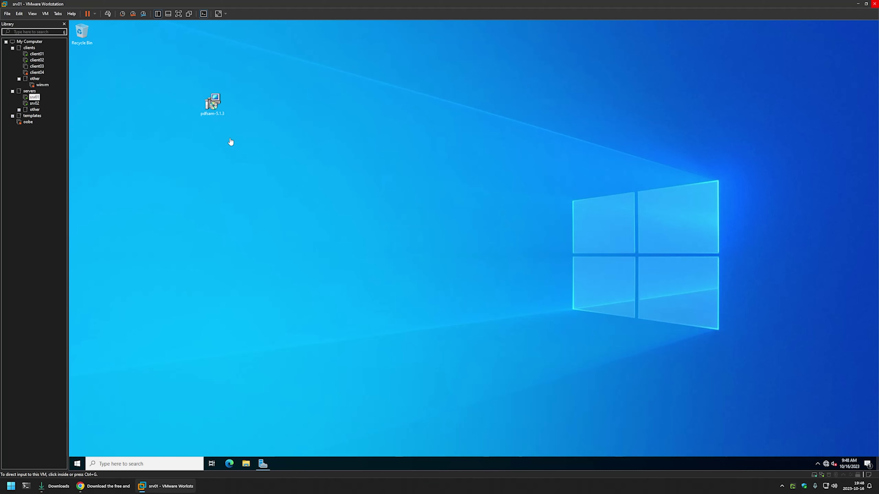
Browse to the software share on \\srv02 in File Explorer.
{"action": "left_click", "coordinate": [246, 465]}
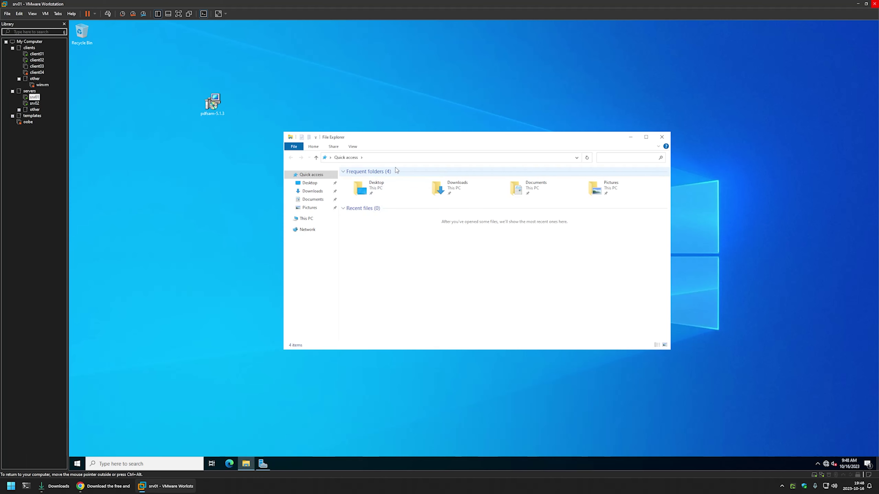
{"action": "left_click", "coordinate": [397, 159]}
{"action": "type", "text": "\\\\"}
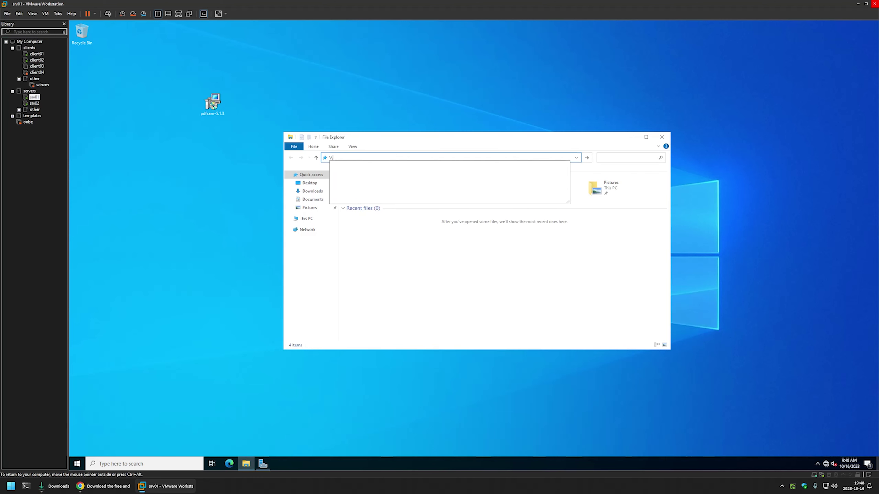
{"action": "type", "text": "srv0"}
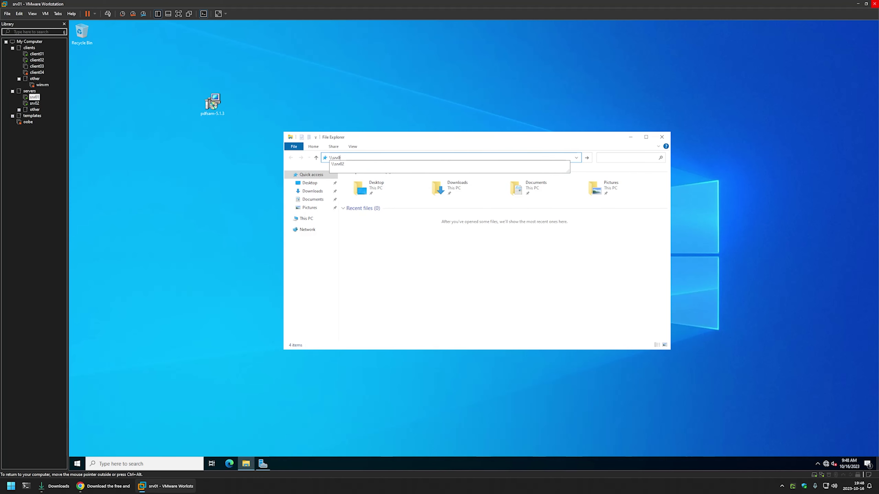
{"action": "type", "text": "2"}
{"action": "key", "text": "Return"}
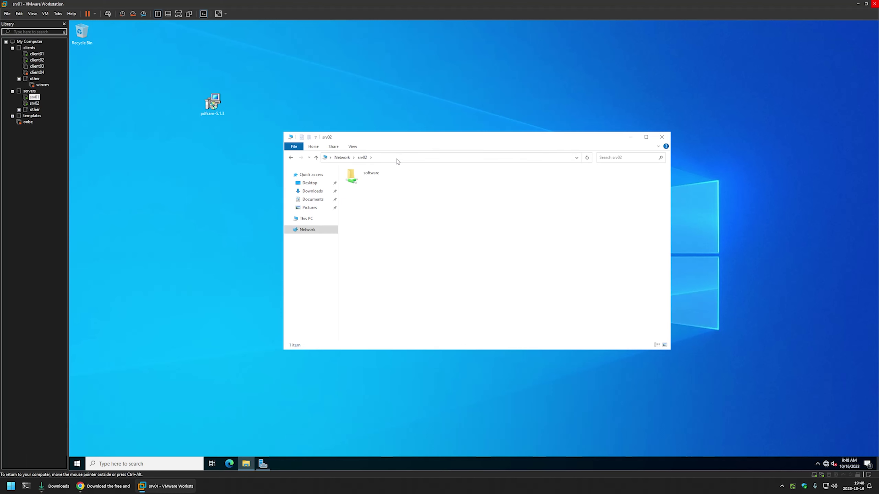
{"action": "double_click", "coordinate": [370, 175]}
Create a folder named PDFSam in the software share and copy the pdfsam-5.1.3 installer from the desktop into it.
{"action": "right_click", "coordinate": [370, 193]}
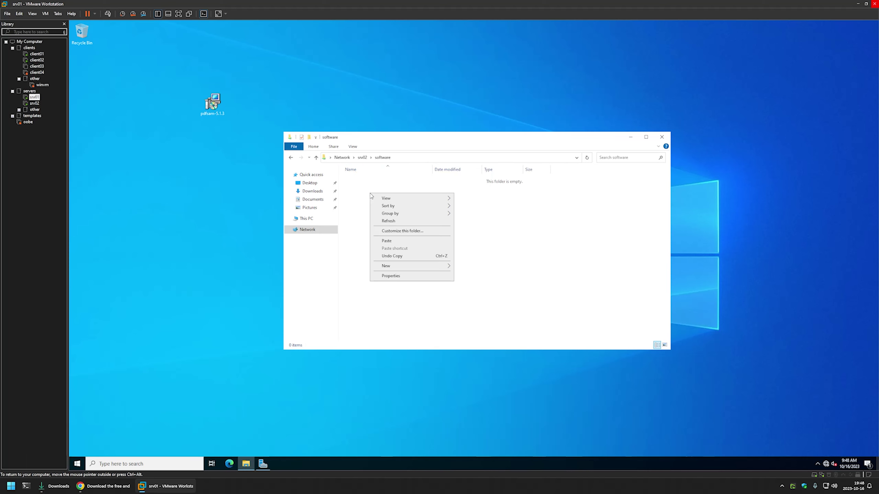
{"action": "mouse_move", "coordinate": [416, 266]}
{"action": "left_click", "coordinate": [467, 268]}
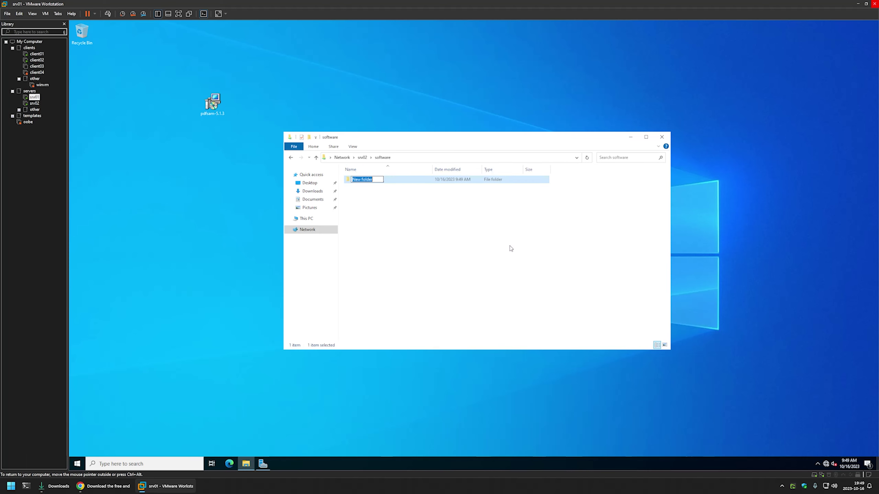
{"action": "type", "text": "PDFSam"}
{"action": "key", "text": "Return"}
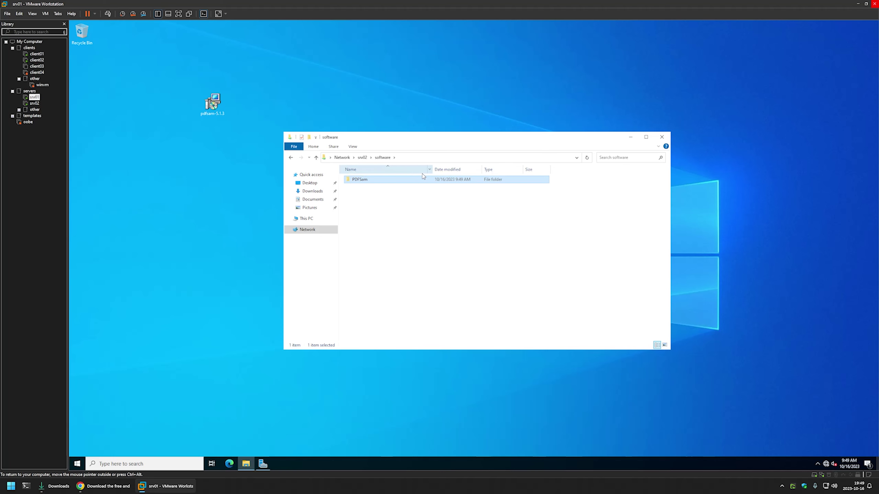
{"action": "double_click", "coordinate": [360, 179]}
{"action": "left_click_drag", "start_coordinate": [213, 105], "coordinate": [380, 215]}
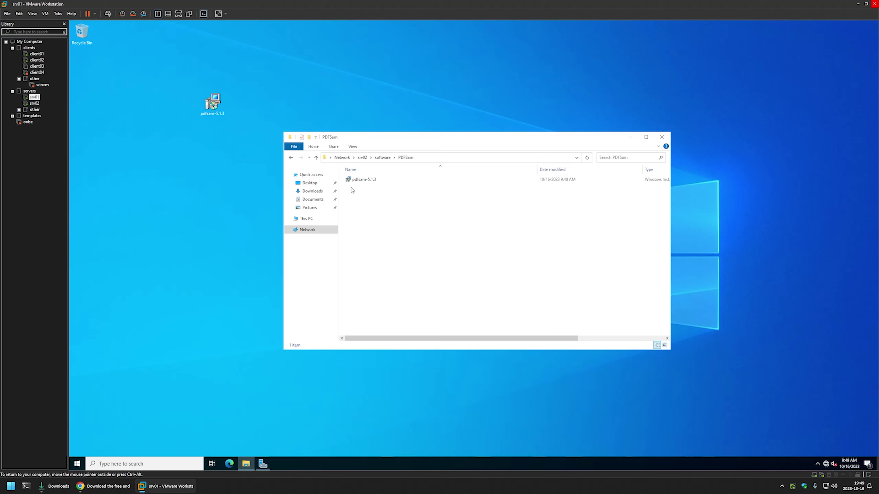
Check the PDFSam folder's security permissions for Authenticated Users.
{"action": "right_click", "coordinate": [352, 189]}
{"action": "left_click", "coordinate": [380, 270]}
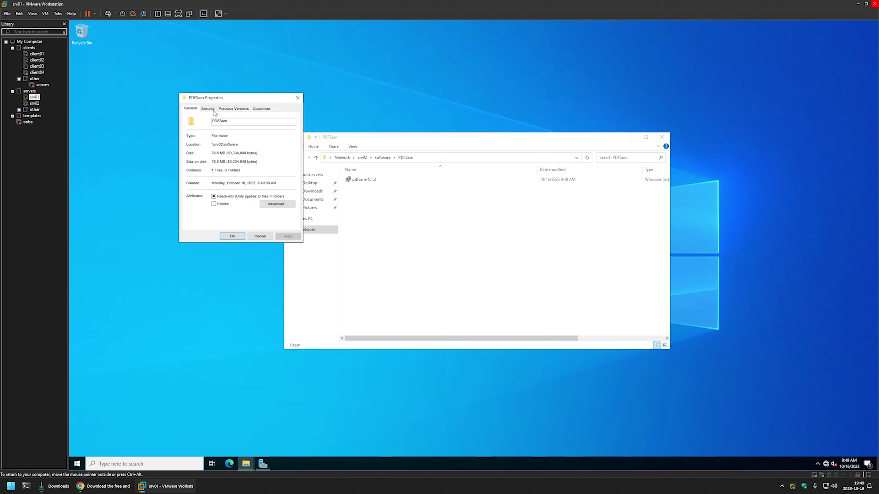
{"action": "left_click", "coordinate": [213, 110]}
{"action": "left_click_drag", "start_coordinate": [221, 98], "coordinate": [429, 165]}
{"action": "left_click", "coordinate": [487, 227]}
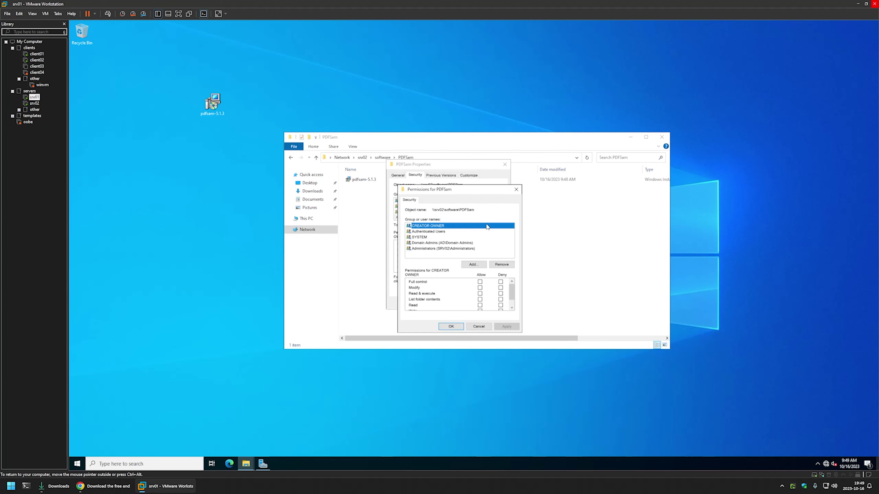
{"action": "left_click", "coordinate": [430, 232]}
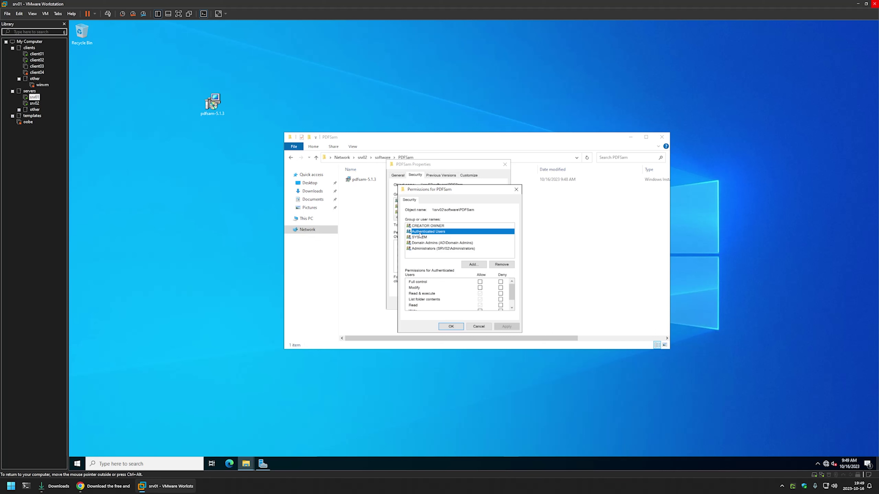
{"action": "left_click", "coordinate": [451, 326]}
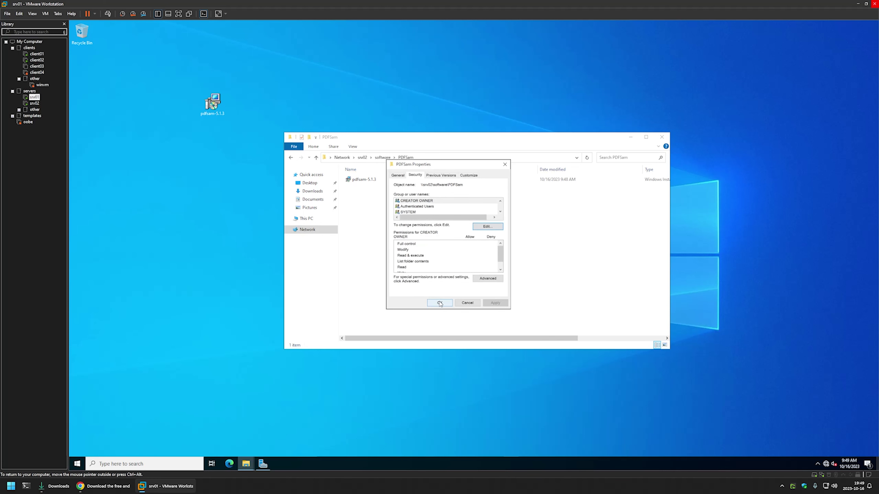
{"action": "left_click", "coordinate": [439, 303]}
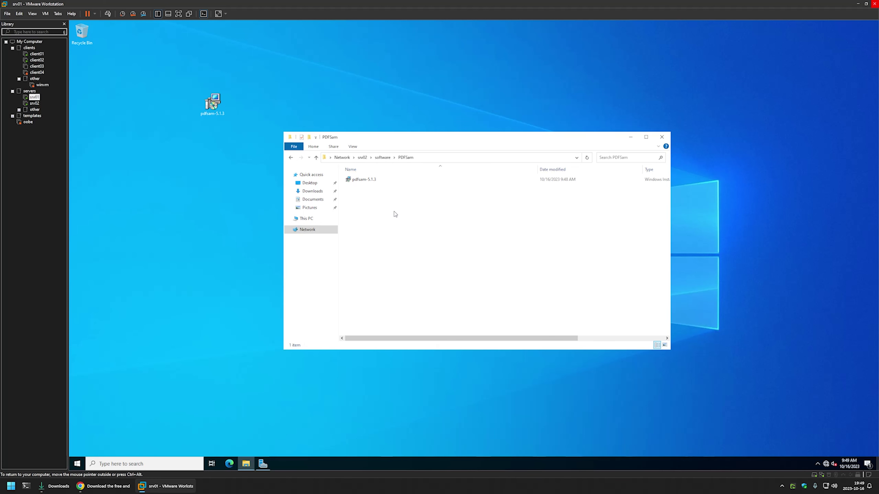
Open Group Policy Management from Server Manager and create a new group policy object named Assign PDFSam.
{"action": "left_click", "coordinate": [265, 462]}
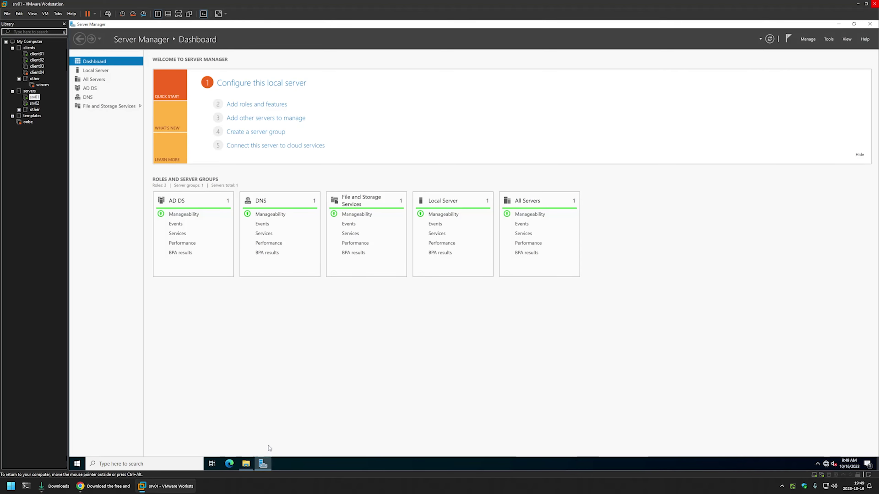
{"action": "left_click", "coordinate": [828, 38]}
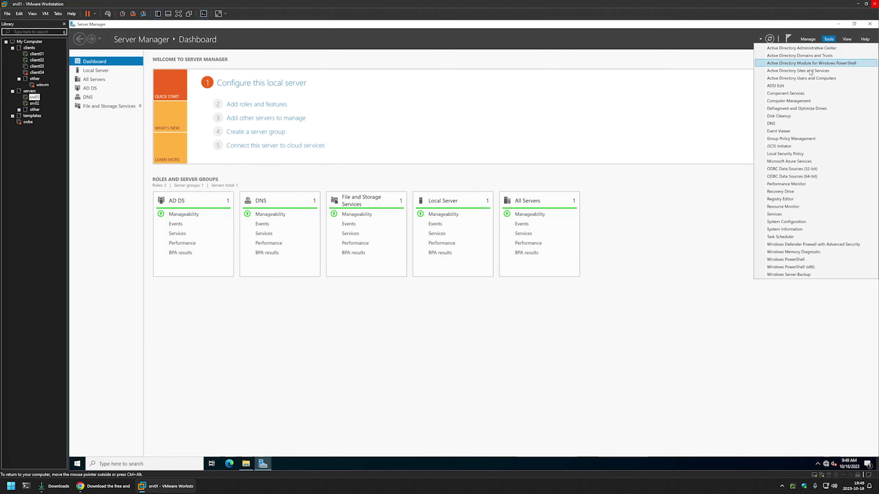
{"action": "left_click", "coordinate": [797, 139]}
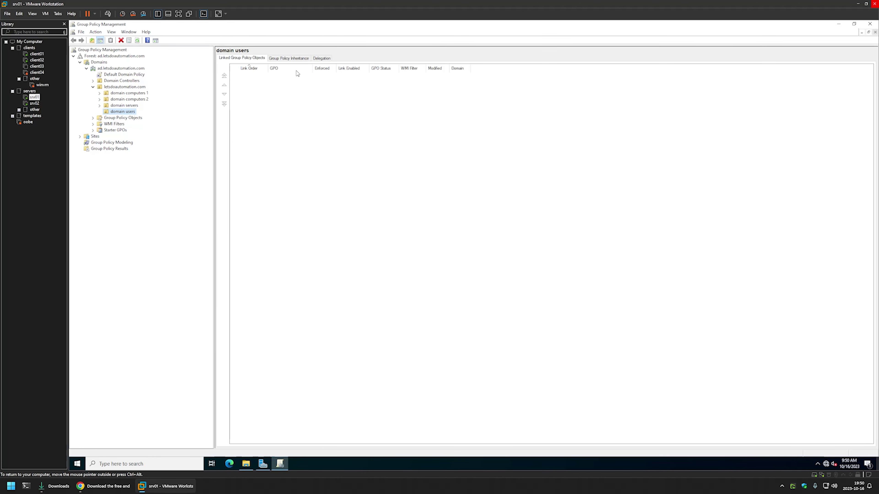
{"action": "right_click", "coordinate": [132, 119]}
{"action": "left_click", "coordinate": [147, 124]}
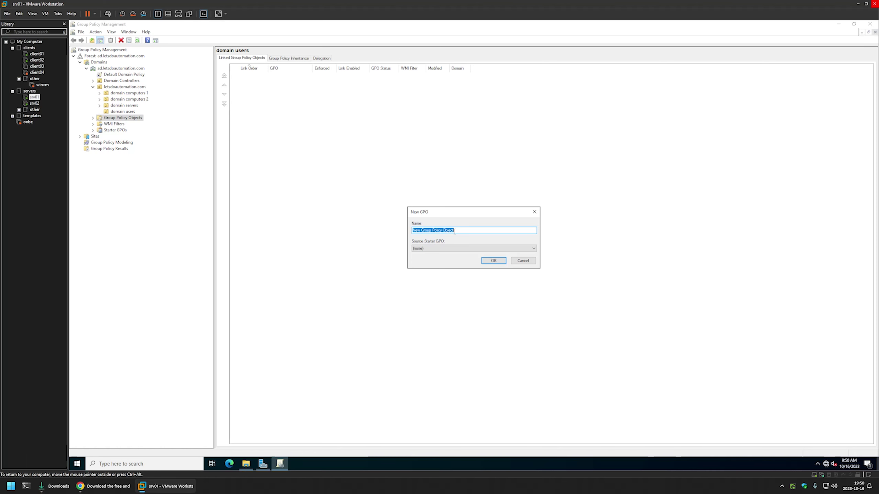
{"action": "type", "text": "Assign PDFSam"}
{"action": "left_click", "coordinate": [493, 261]}
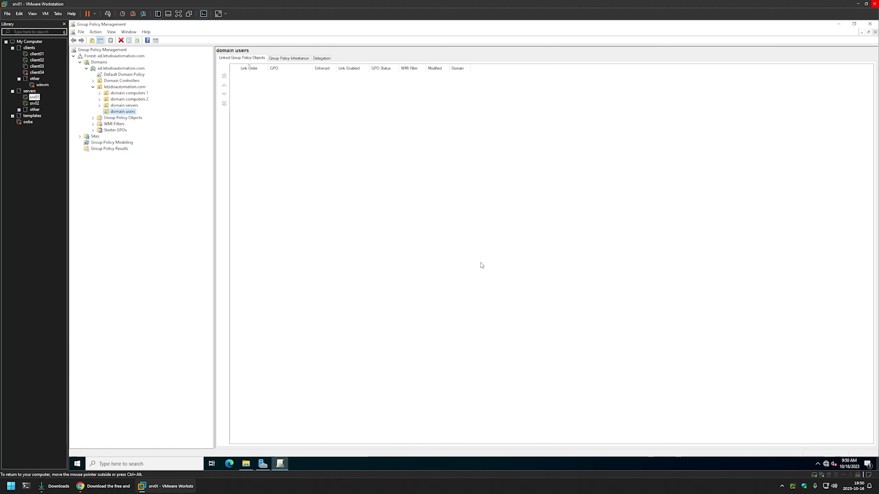
Open the Assign PDFSam policy for editing and go to Software installation in the Computer Configuration policies.
{"action": "left_click", "coordinate": [93, 118]}
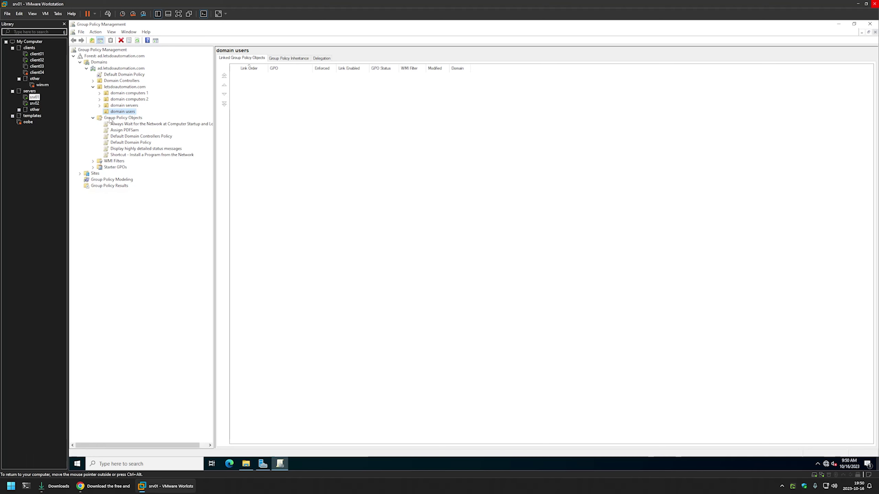
{"action": "right_click", "coordinate": [124, 133]}
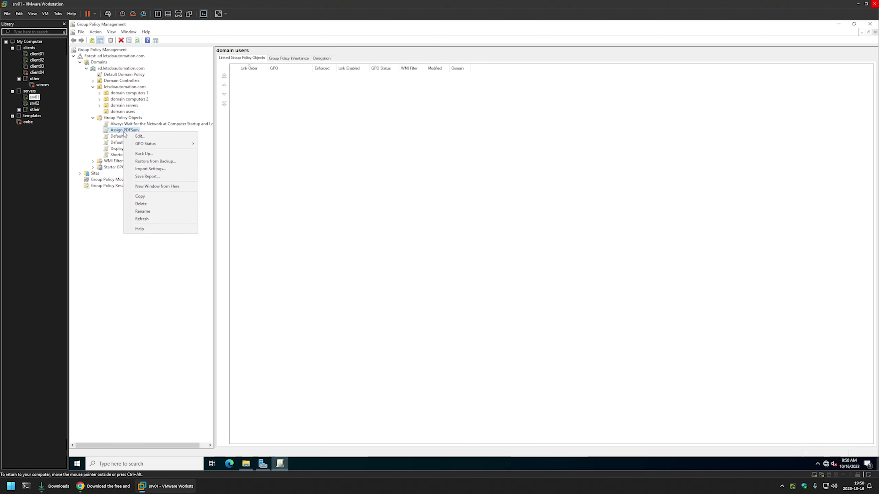
{"action": "left_click", "coordinate": [142, 136]}
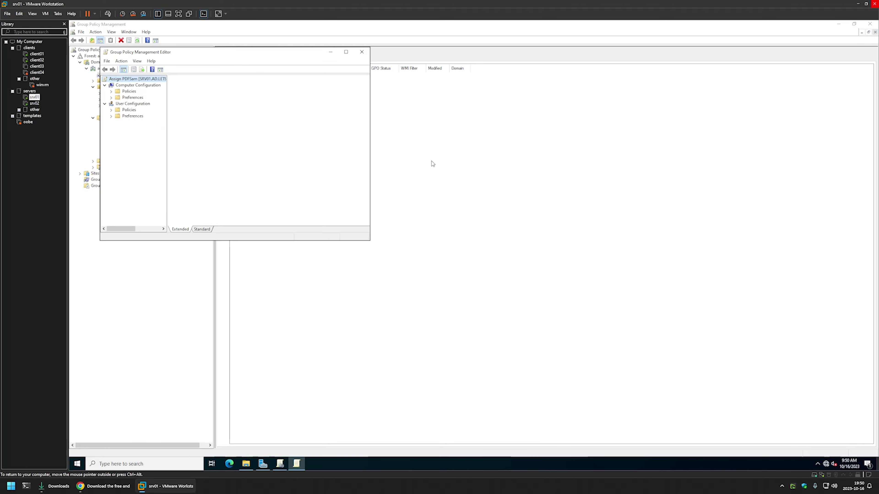
{"action": "left_click_drag", "start_coordinate": [222, 58], "coordinate": [504, 144]}
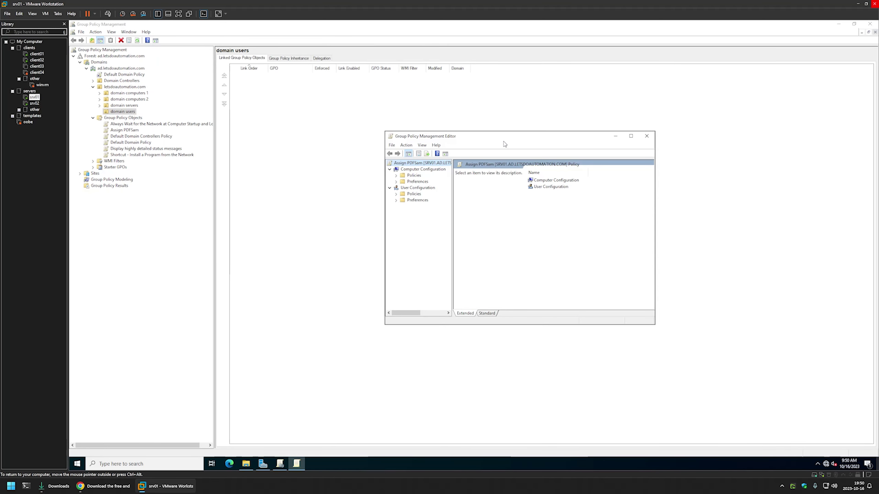
{"action": "left_click", "coordinate": [407, 171]}
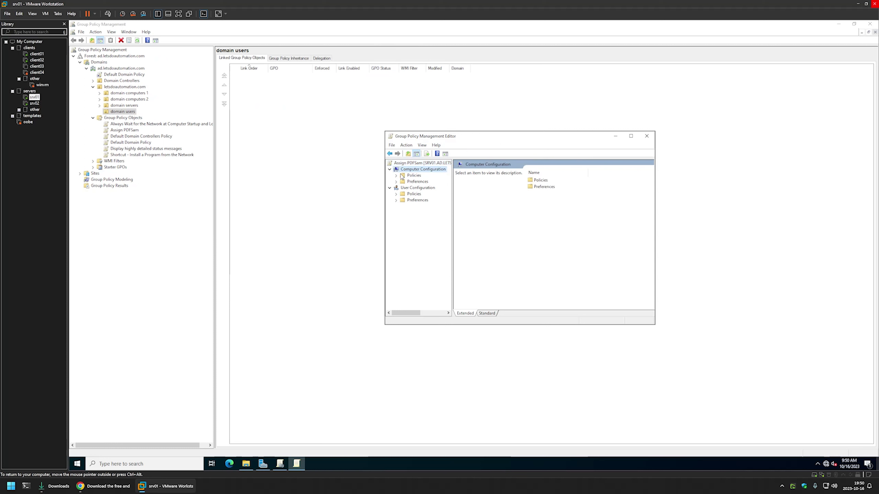
{"action": "left_click", "coordinate": [398, 175]}
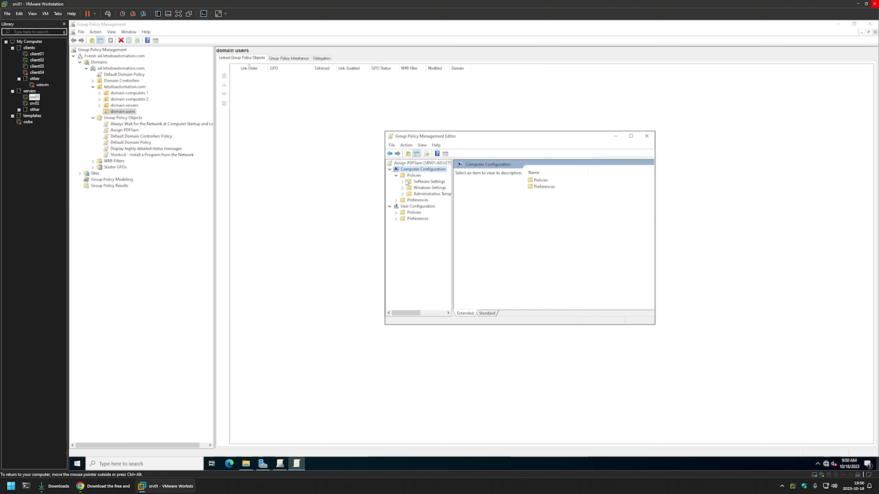
{"action": "left_click", "coordinate": [404, 182]}
{"action": "left_click", "coordinate": [427, 189]}
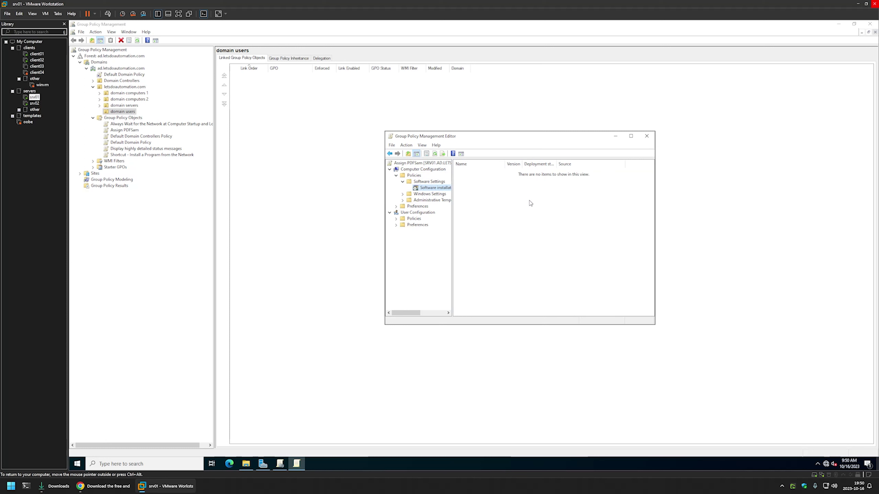
Add a new software installation package using pdfsam-5.1.3 from the PDFSam folder in the \\srv02 software share.
{"action": "right_click", "coordinate": [504, 198]}
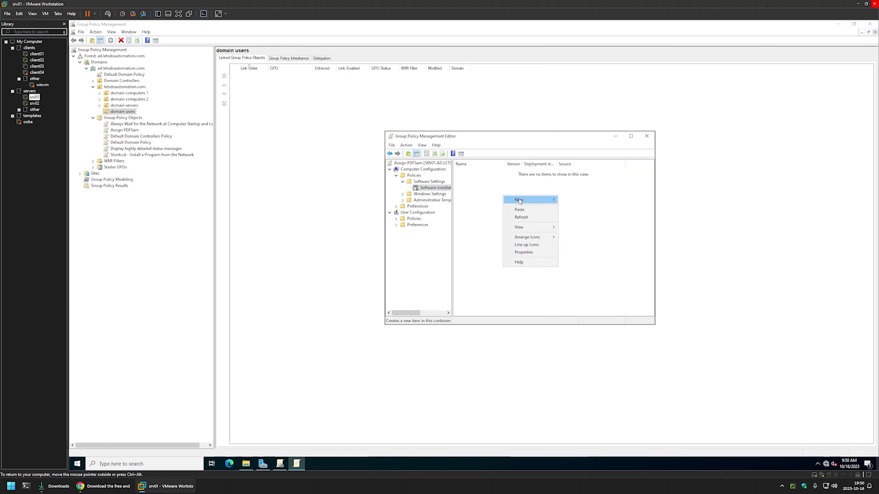
{"action": "mouse_move", "coordinate": [521, 200]}
{"action": "left_click", "coordinate": [573, 201]}
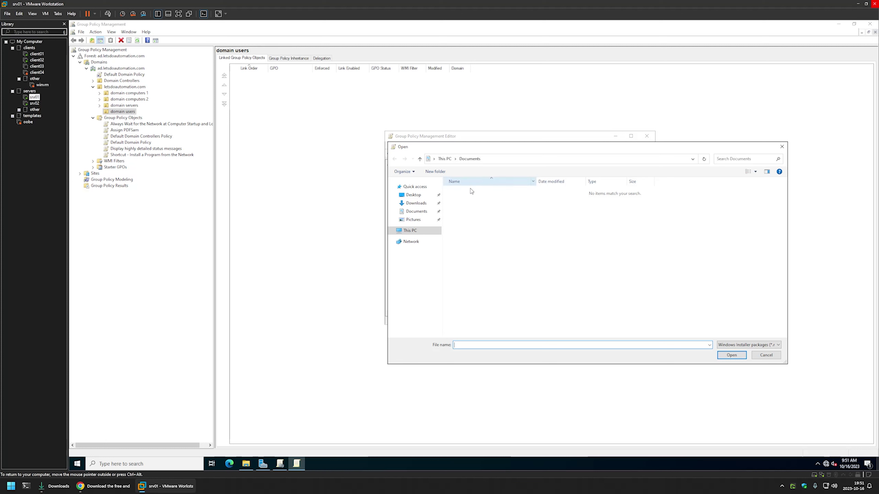
{"action": "left_click", "coordinate": [412, 195]}
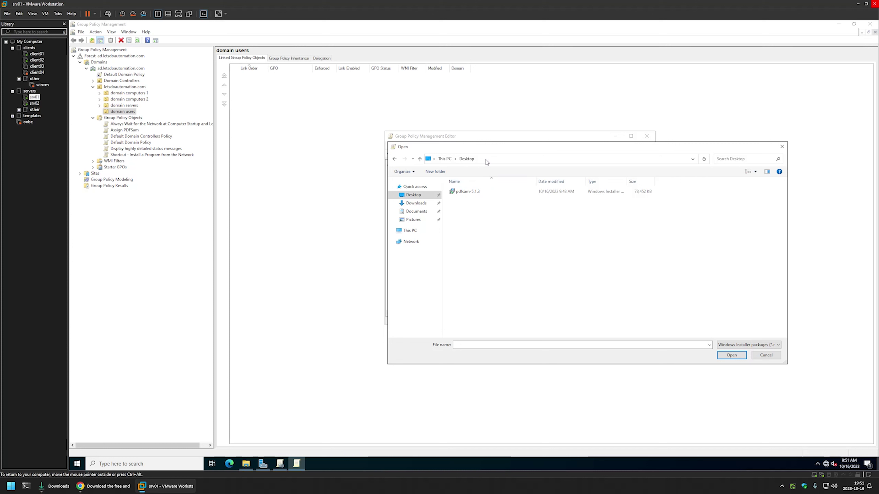
{"action": "left_click", "coordinate": [486, 160]}
{"action": "type", "text": "\\srv02"}
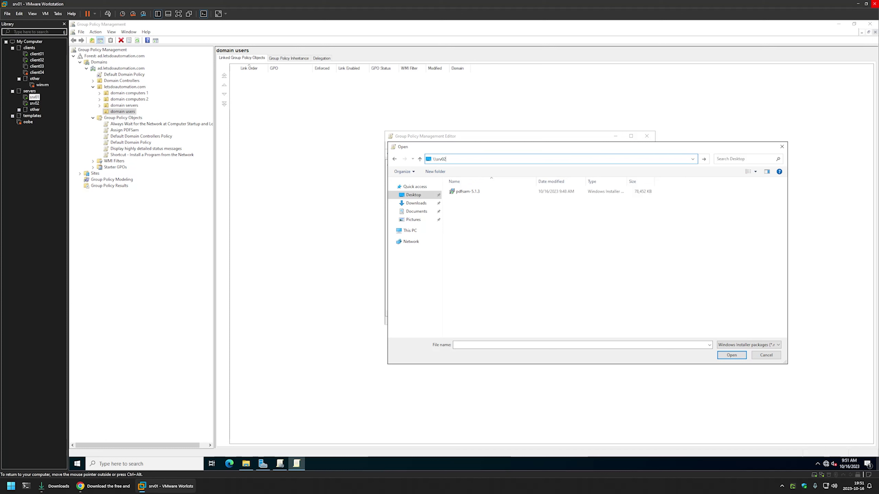
{"action": "key", "text": "Return"}
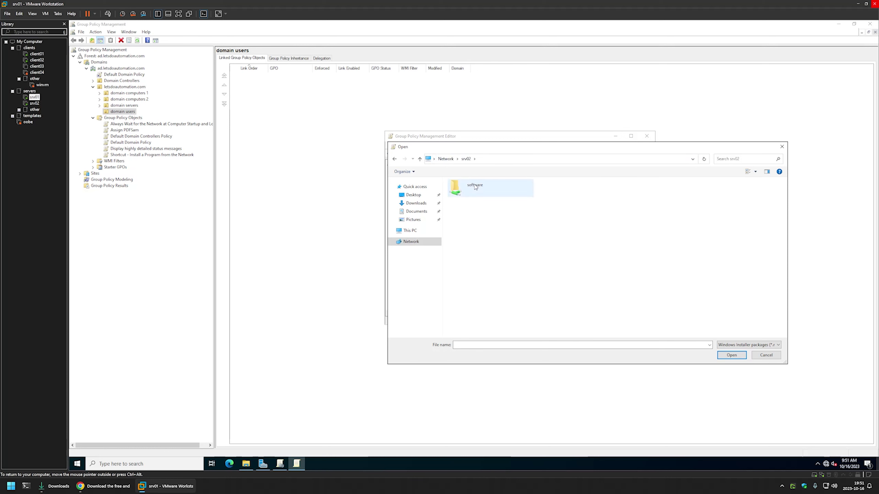
{"action": "double_click", "coordinate": [473, 191]}
{"action": "double_click", "coordinate": [472, 191]}
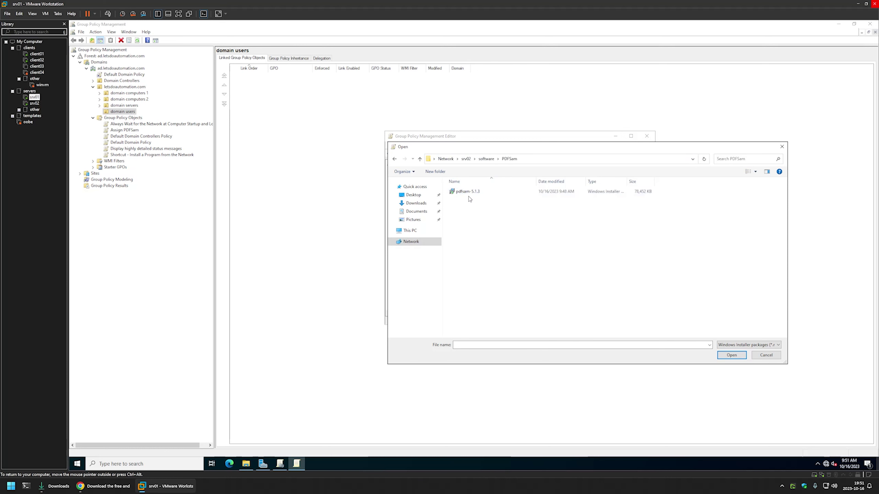
{"action": "double_click", "coordinate": [467, 192]}
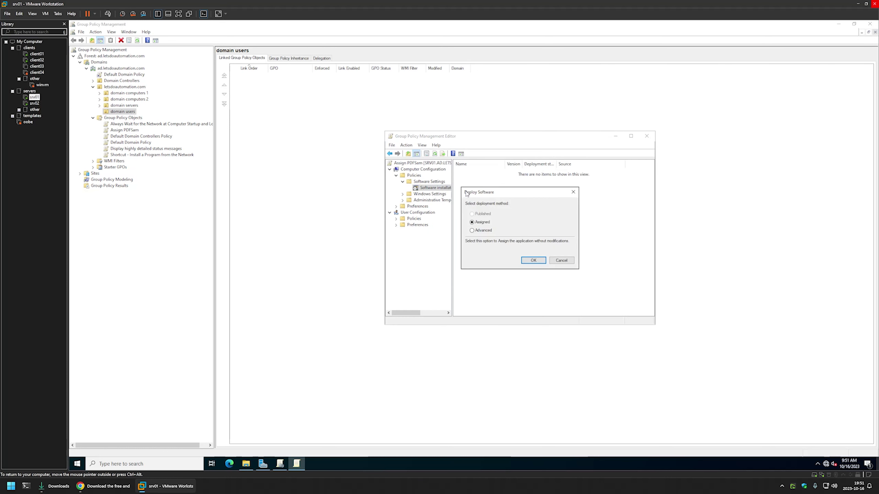
Deploy the package with the Advanced method, enable ignoring language when deploying, and close the policy editor.
{"action": "left_click", "coordinate": [488, 231]}
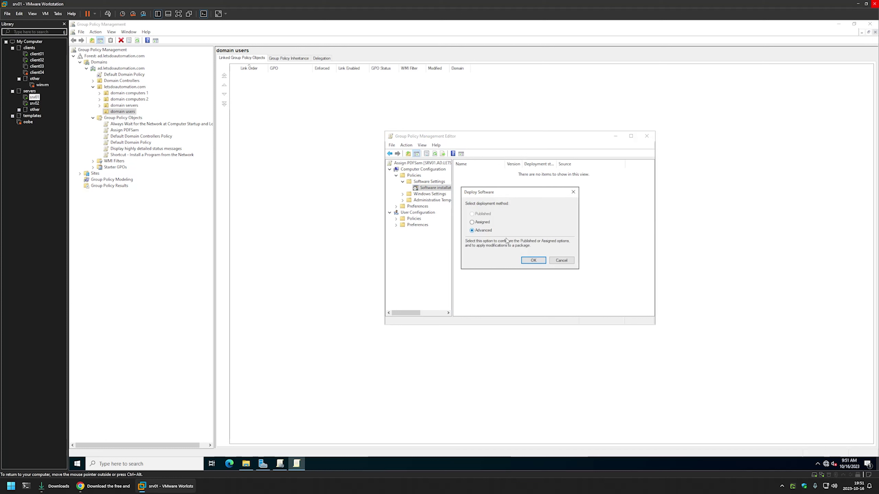
{"action": "left_click", "coordinate": [527, 259]}
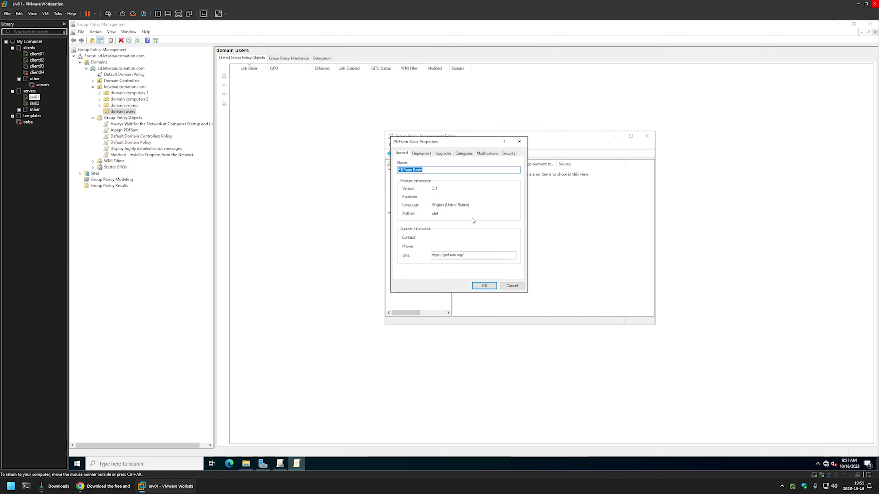
{"action": "left_click", "coordinate": [422, 154]}
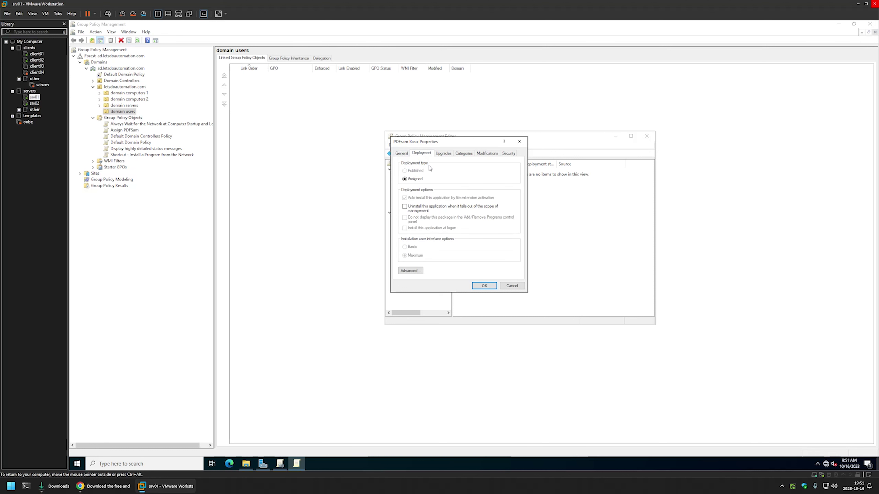
{"action": "left_click", "coordinate": [412, 271]}
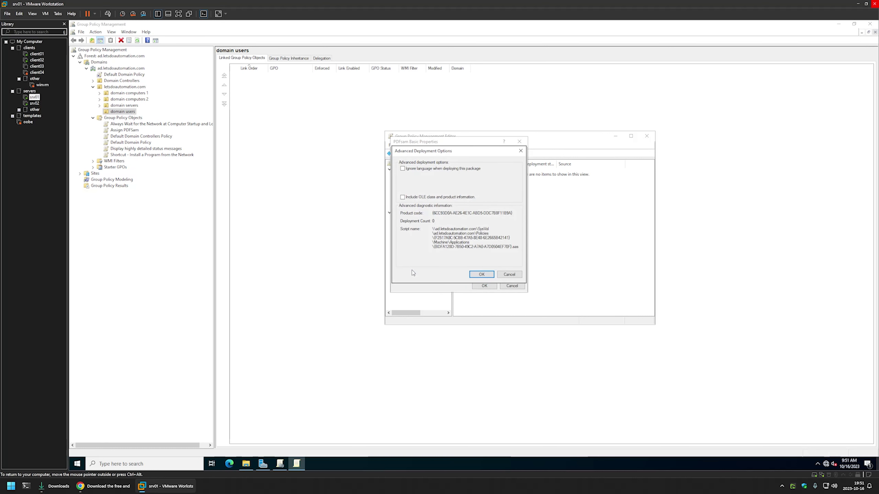
{"action": "left_click", "coordinate": [402, 170]}
{"action": "left_click", "coordinate": [482, 274]}
{"action": "left_click", "coordinate": [484, 285]}
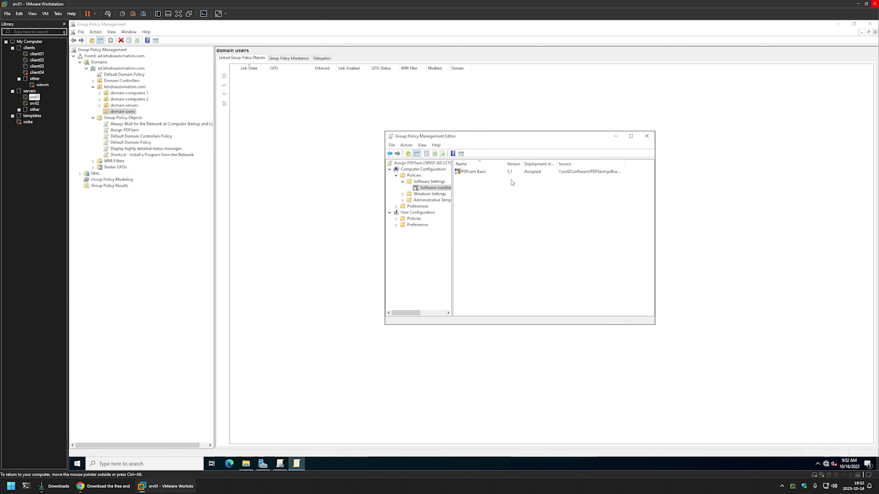
{"action": "left_click", "coordinate": [647, 136]}
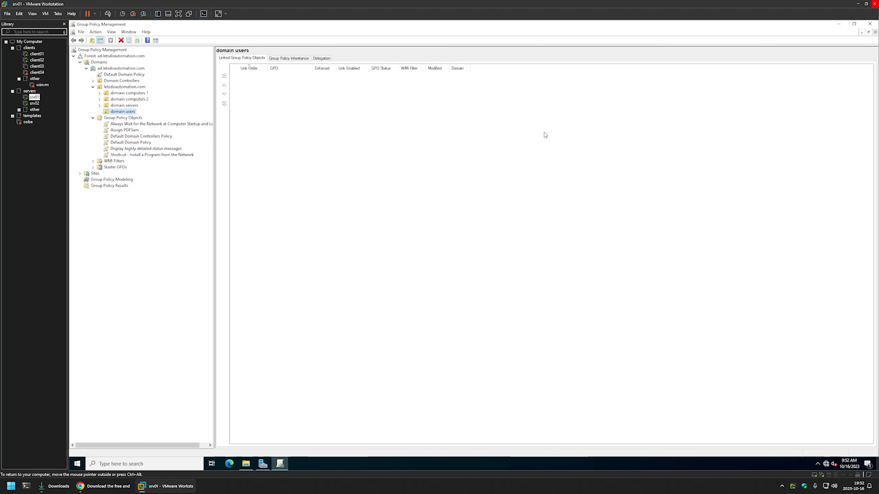
Set the GPO status of Assign PDFSam to User configuration settings disabled.
{"action": "left_click", "coordinate": [123, 130]}
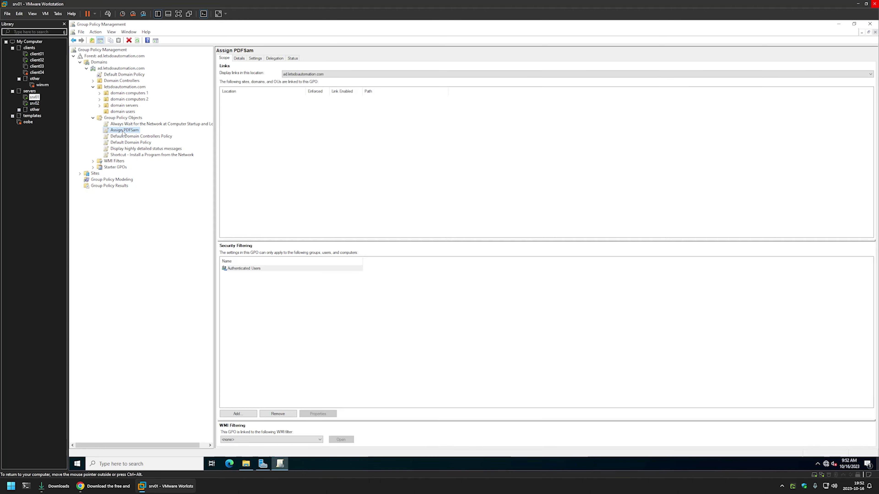
{"action": "left_click", "coordinate": [239, 59]}
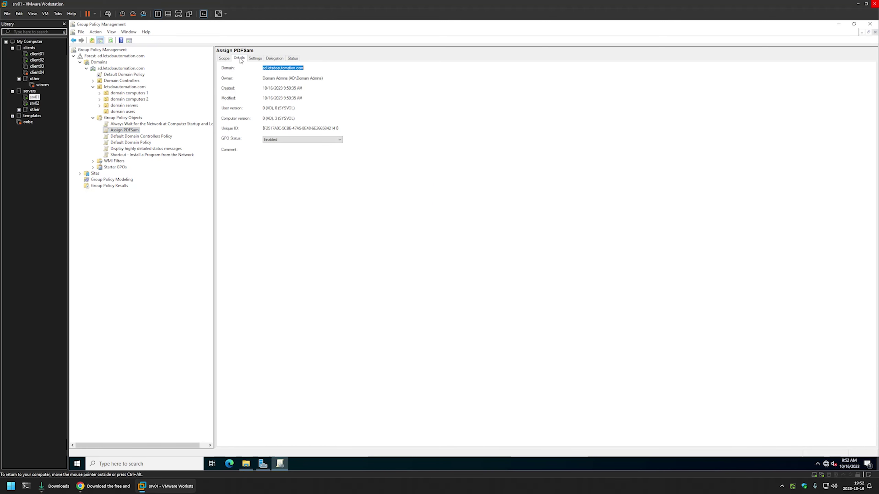
{"action": "left_click", "coordinate": [291, 140]}
{"action": "left_click", "coordinate": [291, 164]}
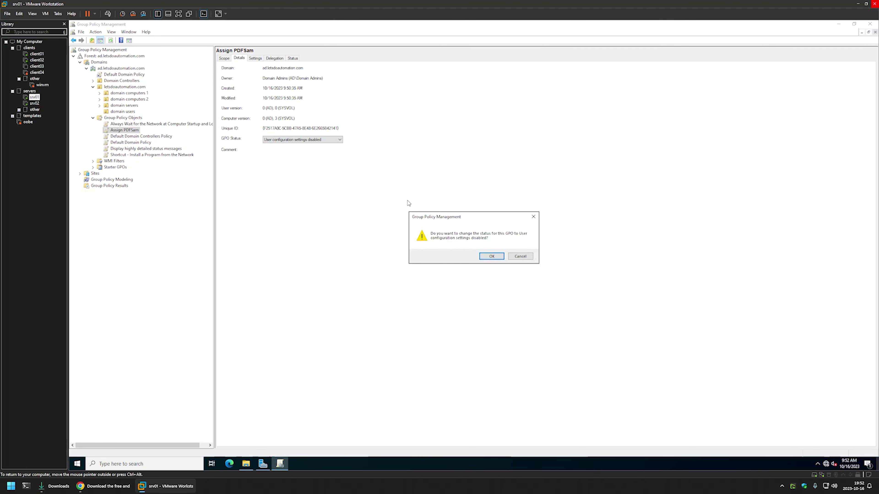
{"action": "left_click", "coordinate": [492, 257]}
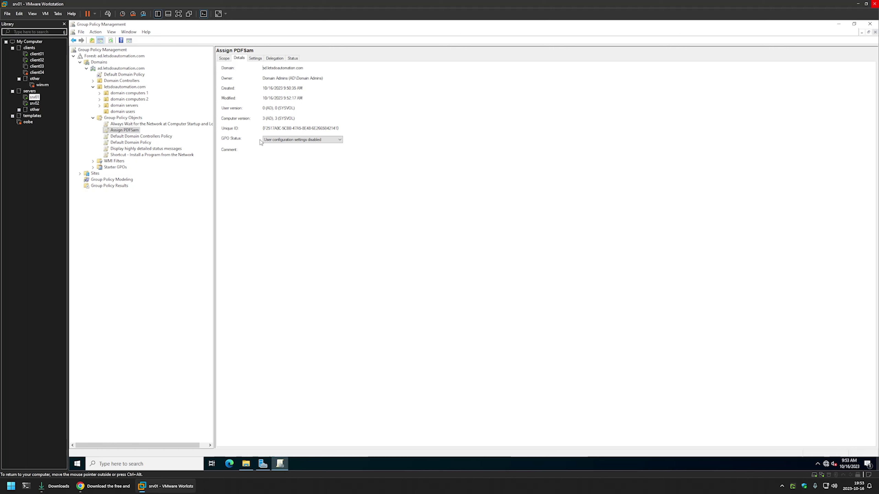
Link the Assign PDFSam policy to the domain computers 1 organizational unit.
{"action": "left_click", "coordinate": [118, 93]}
{"action": "left_click", "coordinate": [100, 94]}
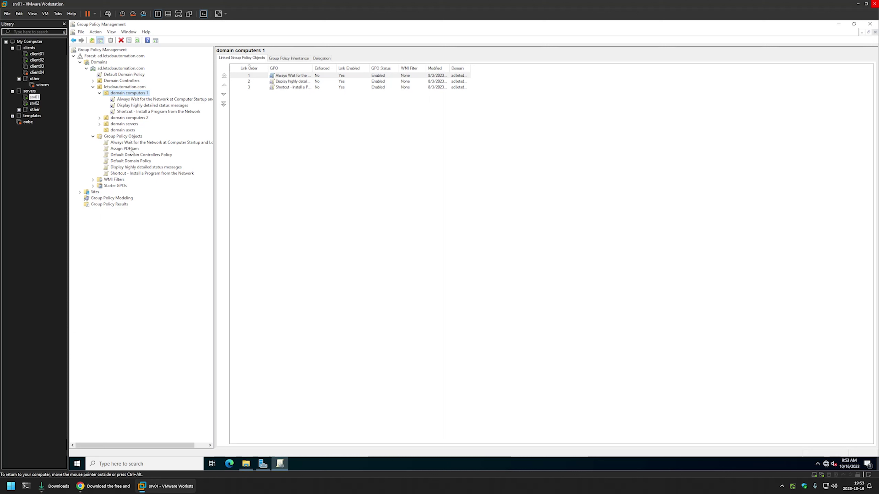
{"action": "left_click_drag", "start_coordinate": [131, 151], "coordinate": [130, 95]}
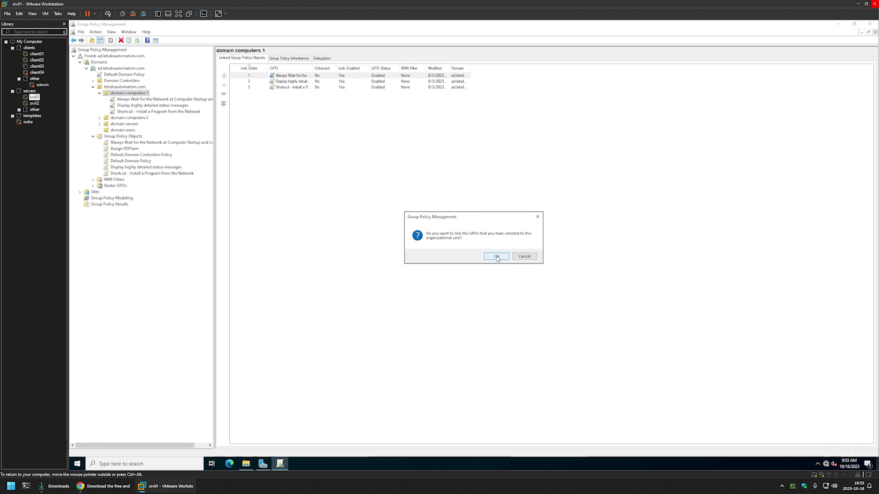
{"action": "left_click", "coordinate": [497, 258]}
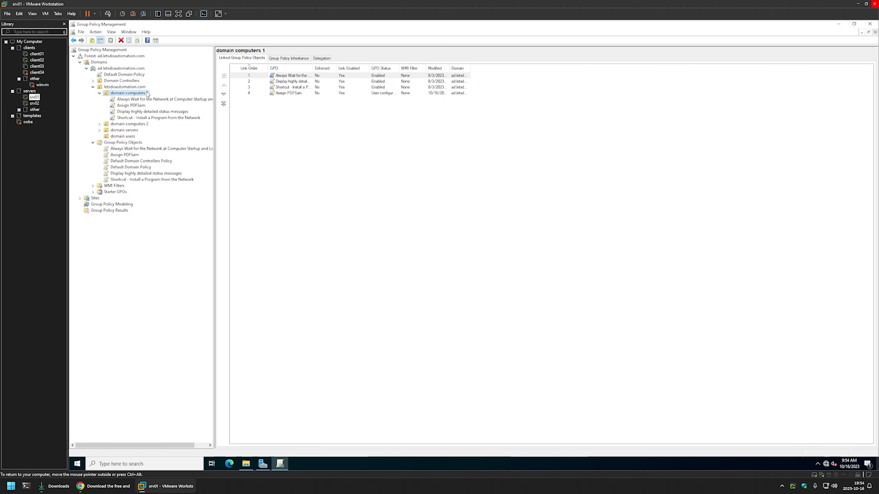
Switch to the client01 virtual machine and run gpupdate in a Command Prompt.
{"action": "left_click", "coordinate": [37, 54]}
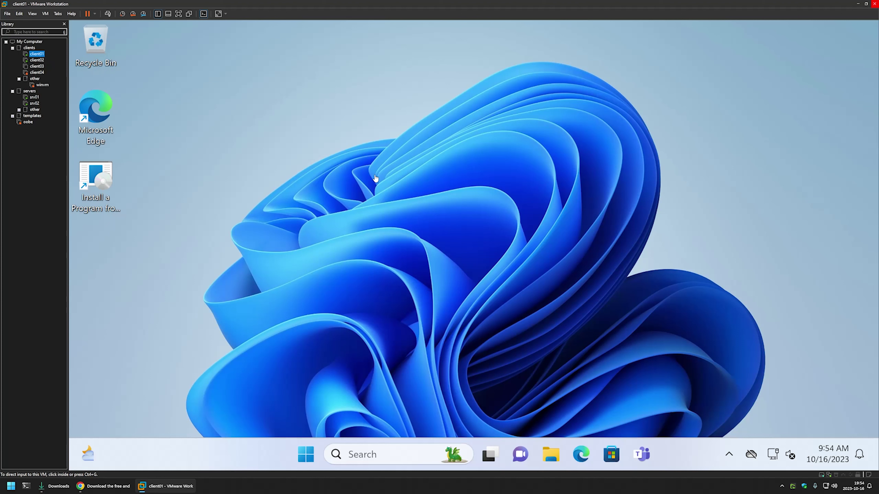
{"action": "left_click", "coordinate": [375, 178]}
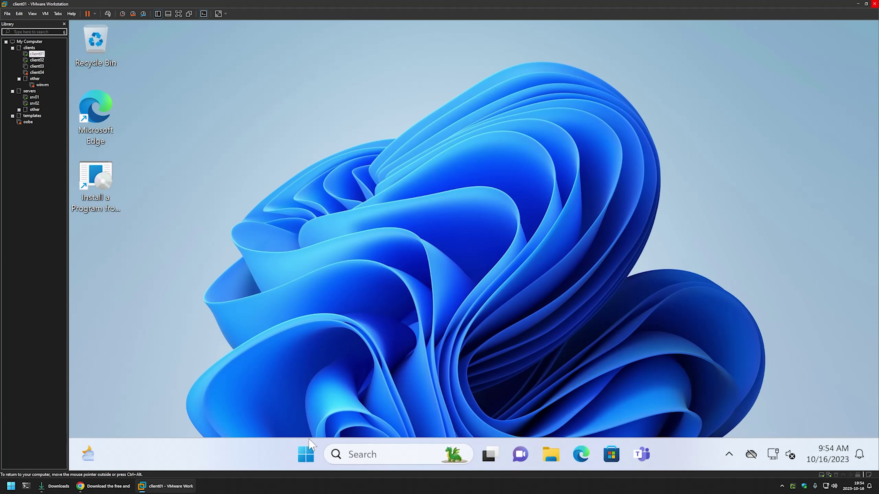
{"action": "left_click", "coordinate": [307, 450]}
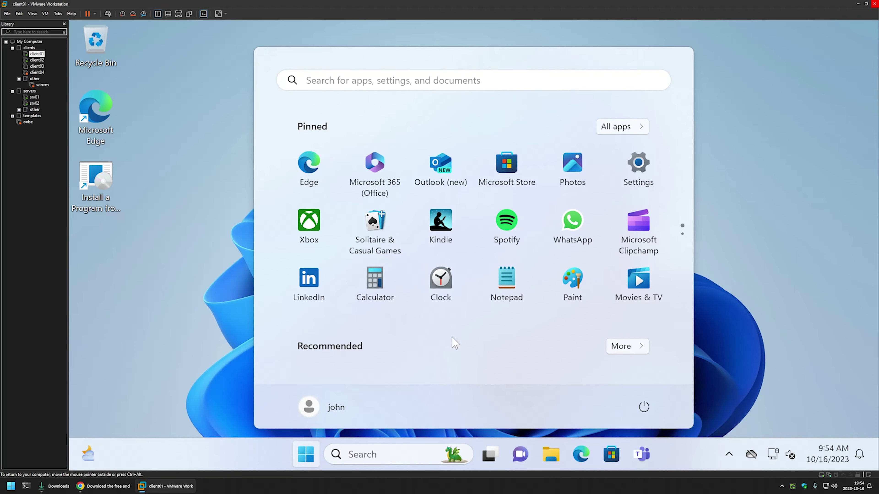
{"action": "type", "text": "cmd"}
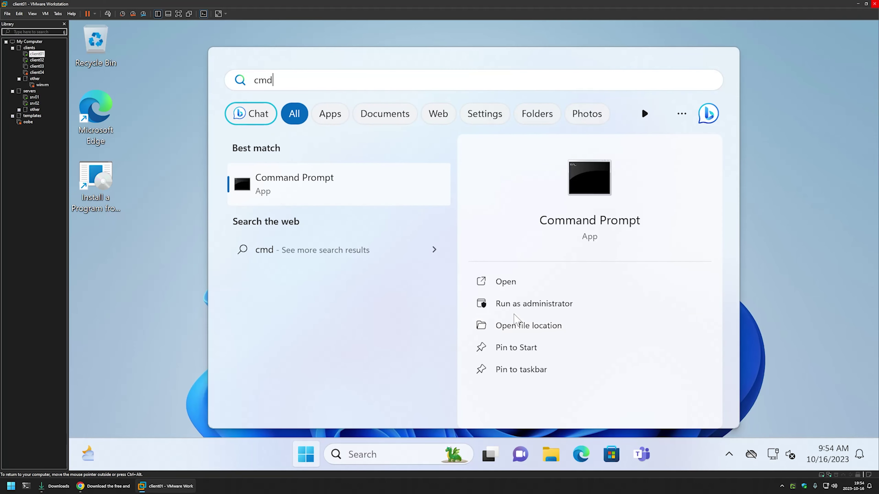
{"action": "left_click", "coordinate": [512, 281]}
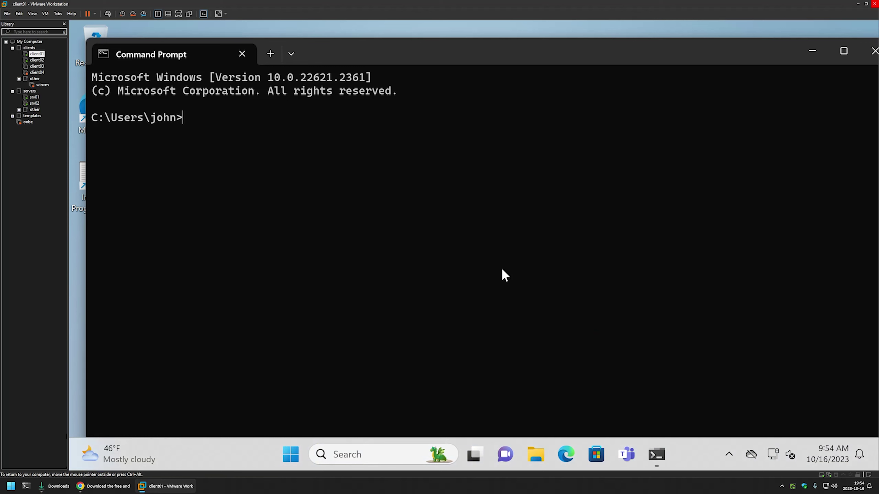
{"action": "type", "text": "gpupdate"}
{"action": "key", "text": "Return"}
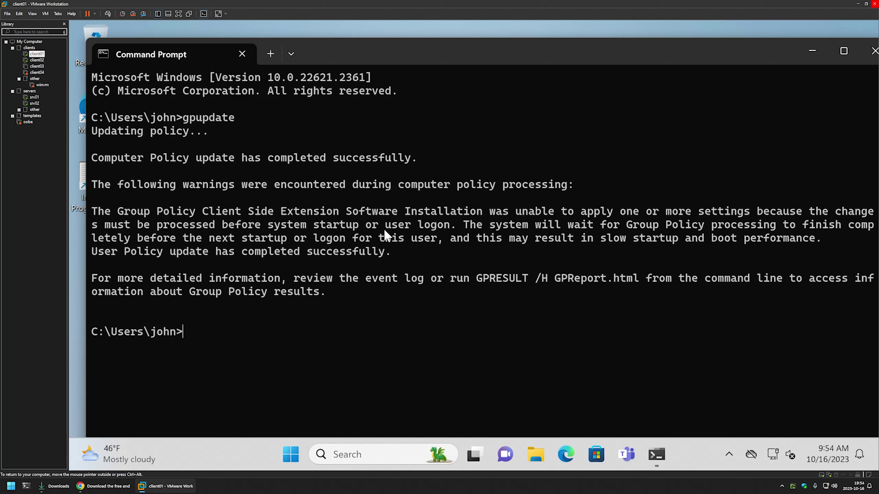
Restart client01 immediately with the command shutdown -r -t 0.
{"action": "type", "text": "shutdown -r -t "}
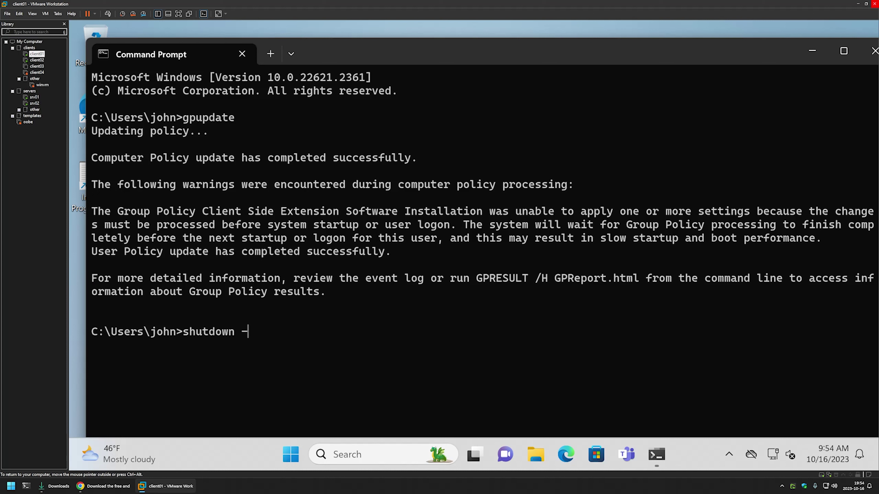
{"action": "type", "text": "0"}
{"action": "key", "text": "Return"}
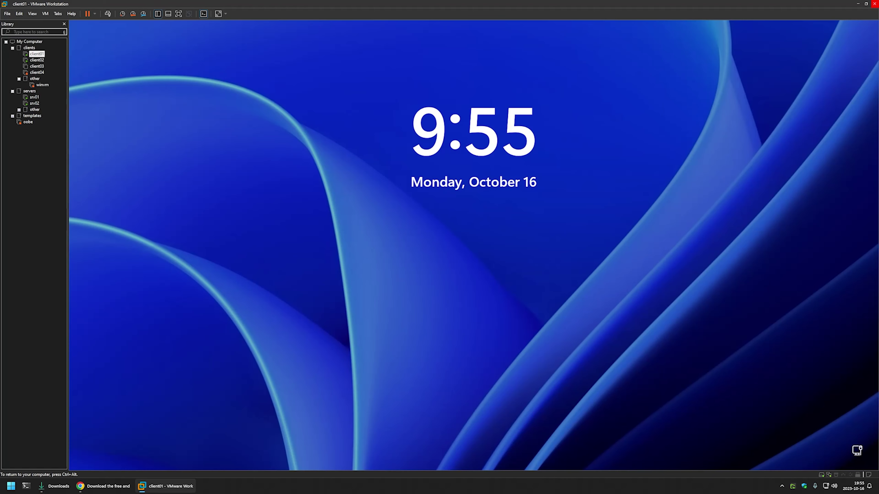
Sign in to client01 by entering the account password on the lock screen.
{"action": "left_click", "coordinate": [354, 196]}
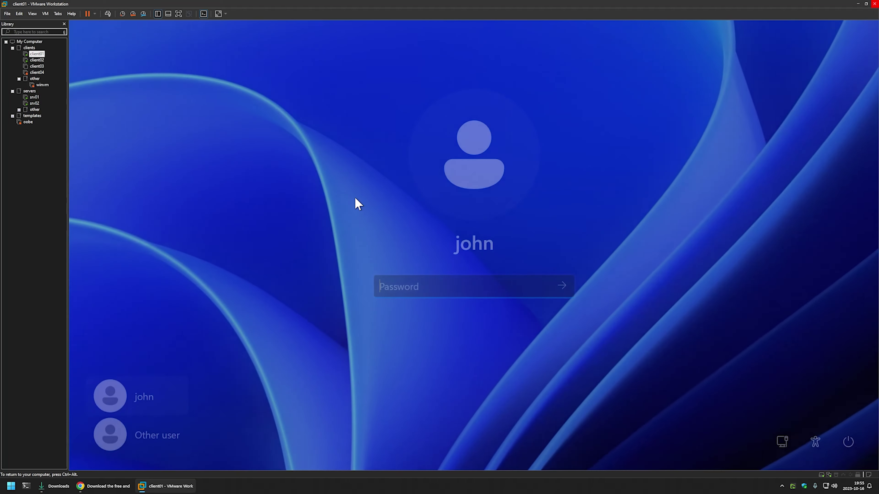
{"action": "type", "text": "Password"}
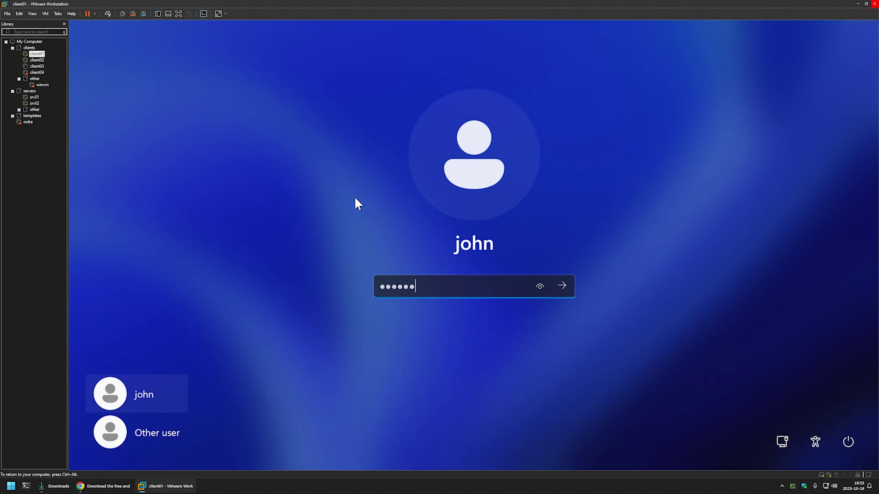
{"action": "key", "text": "Return"}
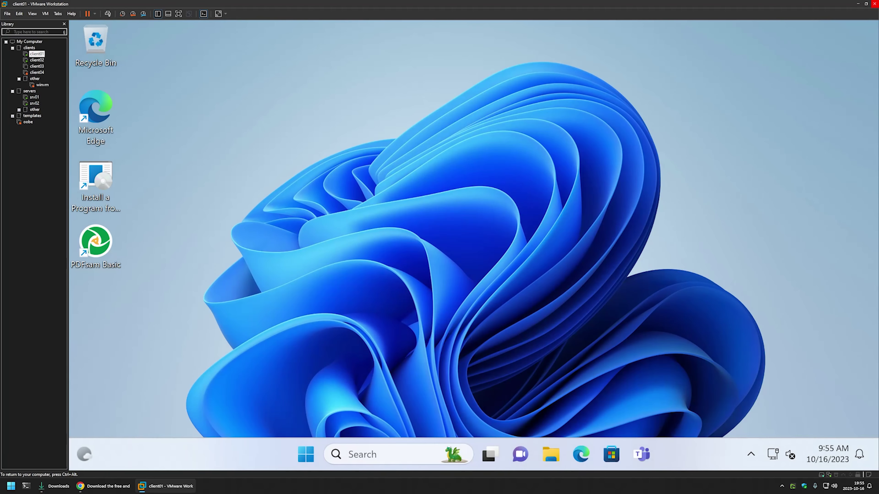
Launch PDFsam Basic from the client01 desktop to check the assigned installation.
{"action": "key", "text": "ctrl+alt"}
{"action": "left_click", "coordinate": [108, 242]}
{"action": "double_click", "coordinate": [101, 241]}
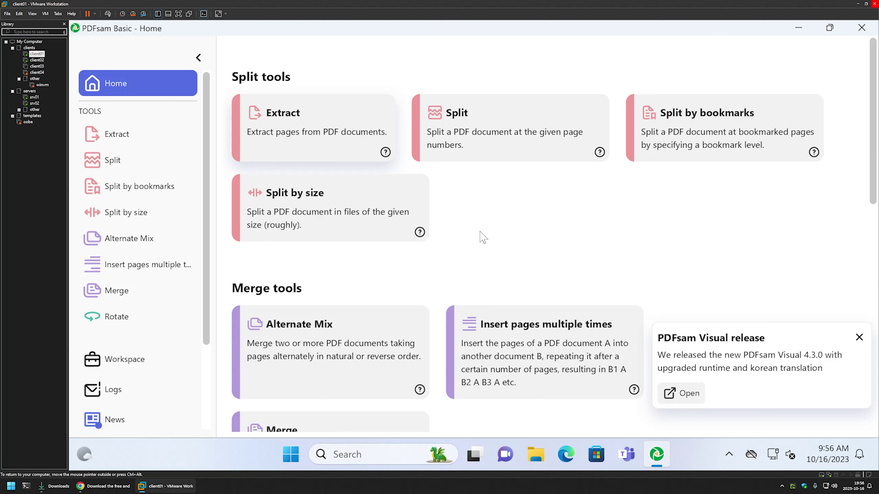
Switch to the srv01 virtual machine and create a new Group Policy object named Publish PDFSam.
{"action": "left_click", "coordinate": [36, 98]}
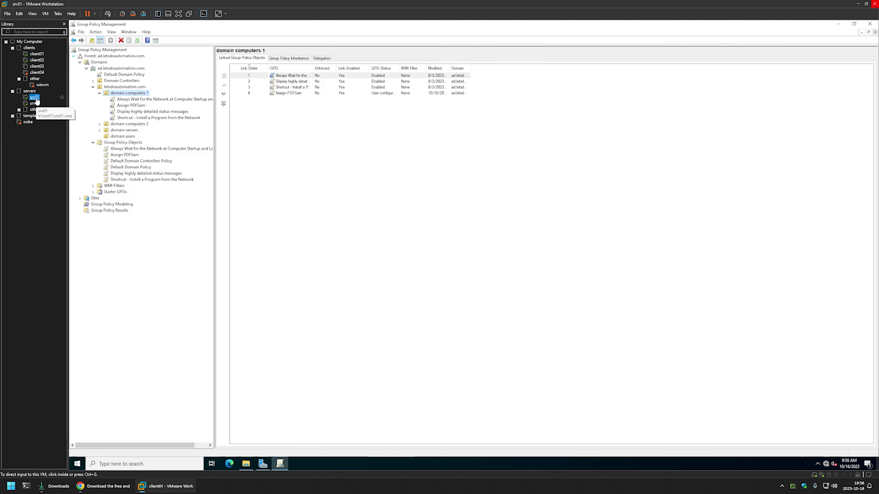
{"action": "right_click", "coordinate": [123, 143]}
{"action": "left_click", "coordinate": [142, 148]}
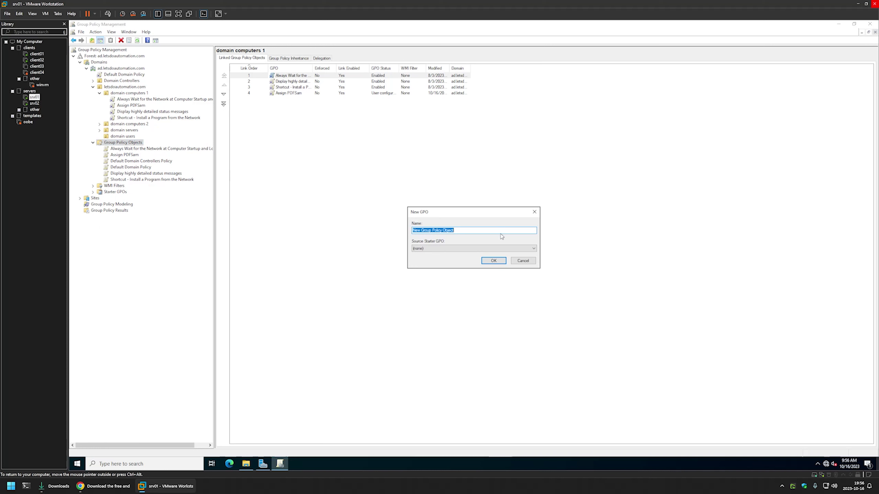
{"action": "type", "text": "Publish PDFSam"}
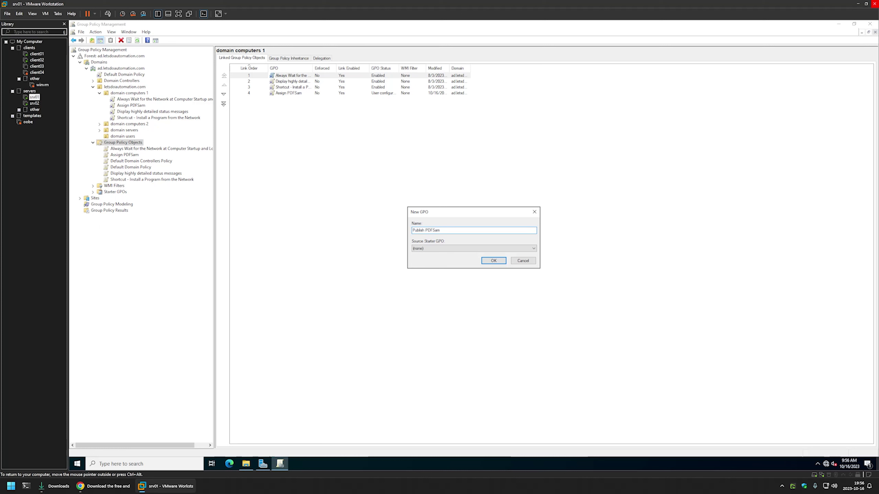
{"action": "left_click", "coordinate": [494, 262]}
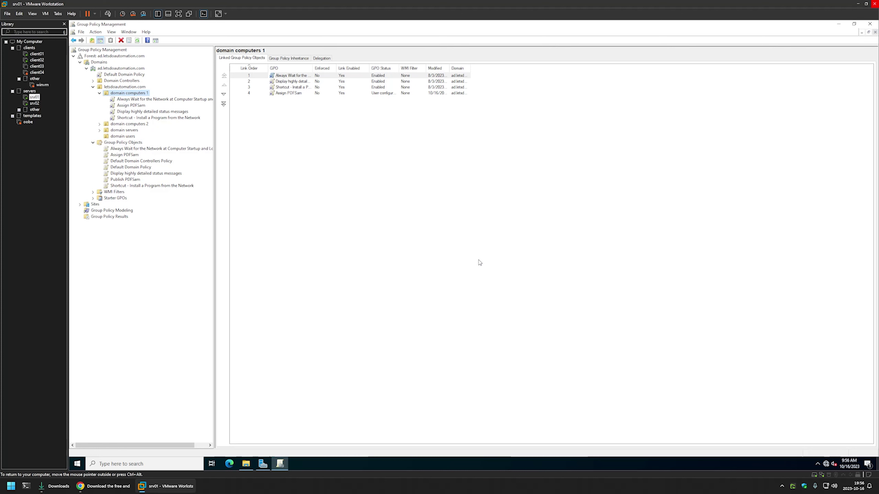
Edit the Publish PDFSam policy and open Software installation under User Configuration > Policies > Software Settings.
{"action": "right_click", "coordinate": [131, 181]}
{"action": "left_click", "coordinate": [140, 184]}
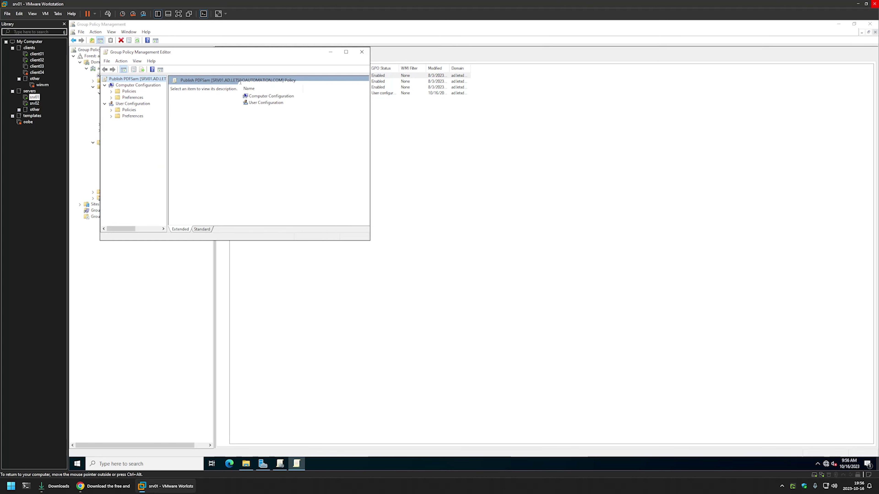
{"action": "left_click_drag", "start_coordinate": [236, 57], "coordinate": [472, 113]}
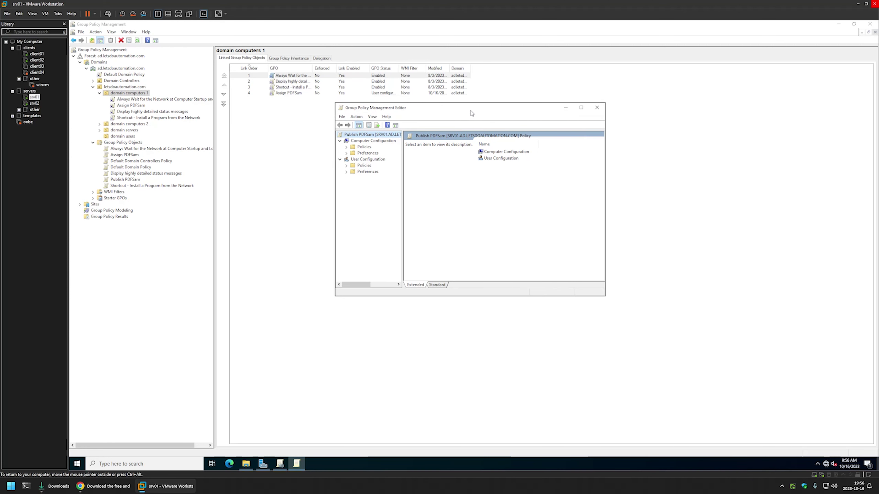
{"action": "left_click", "coordinate": [358, 160]}
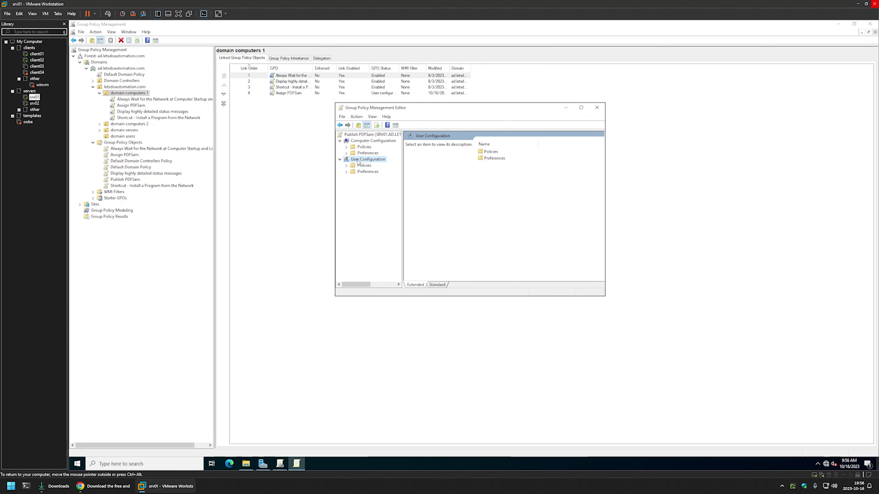
{"action": "left_click", "coordinate": [346, 166]}
{"action": "left_click", "coordinate": [352, 171]}
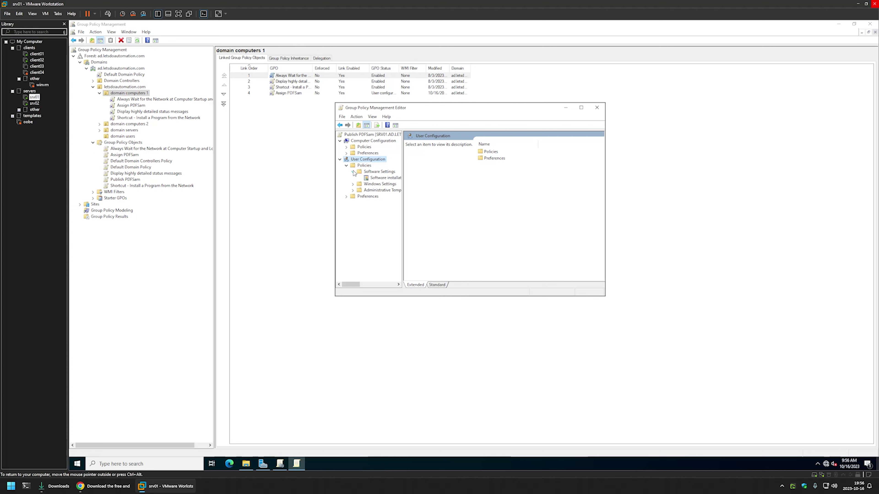
{"action": "left_click", "coordinate": [375, 178]}
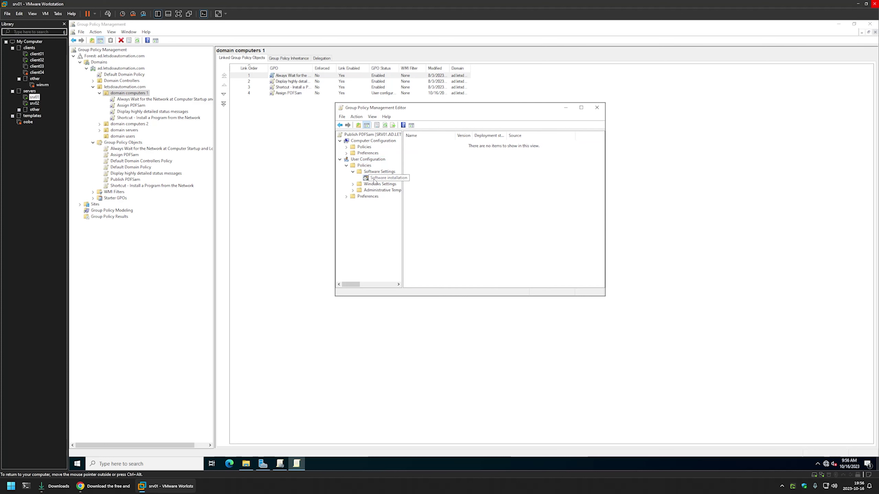
Add a new software installation package using pdfsam-5.1.3 from the network path \\srv02\software\PDFSam.
{"action": "right_click", "coordinate": [457, 176]}
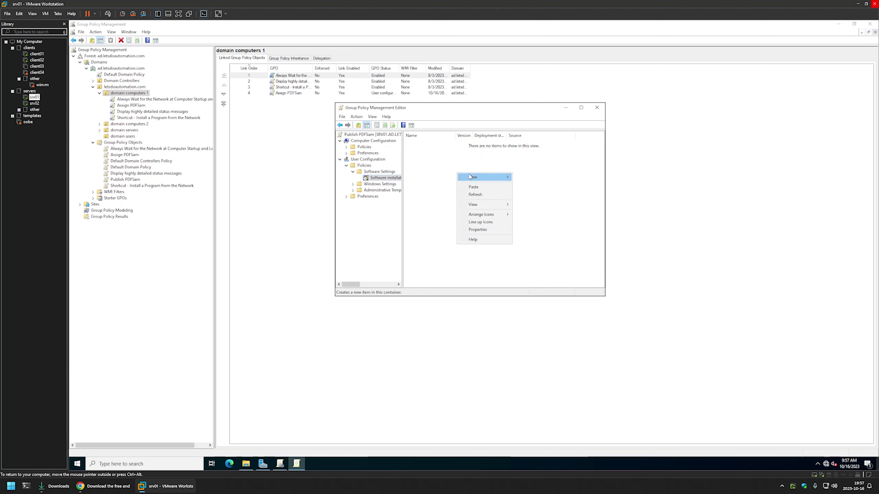
{"action": "mouse_move", "coordinate": [481, 178]}
{"action": "left_click", "coordinate": [530, 178]}
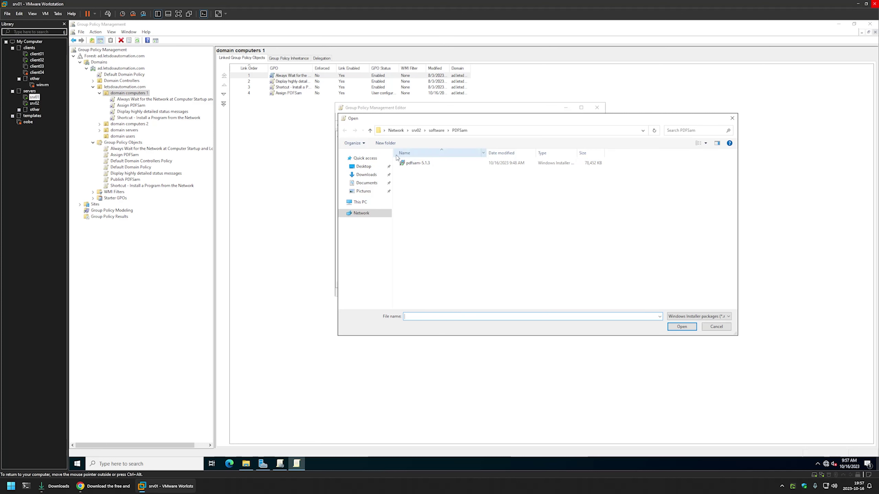
{"action": "left_click", "coordinate": [430, 130]}
{"action": "left_click", "coordinate": [393, 131]}
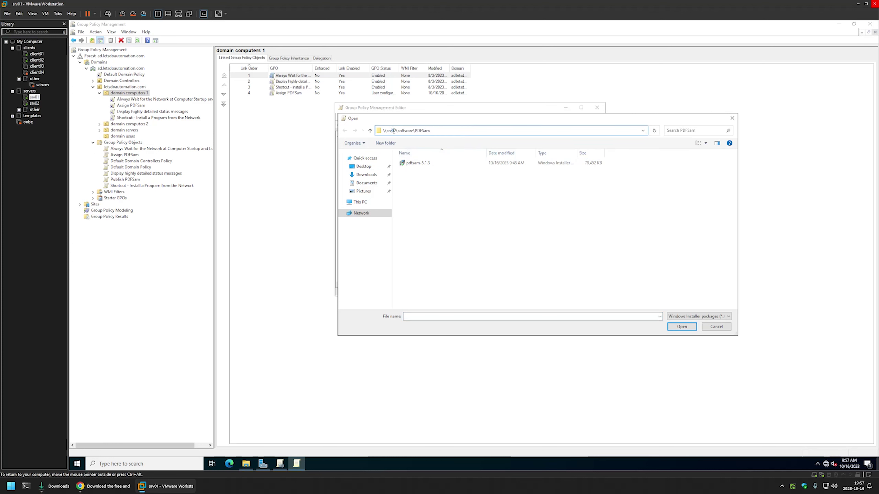
{"action": "double_click", "coordinate": [397, 131]}
{"action": "double_click", "coordinate": [416, 164]}
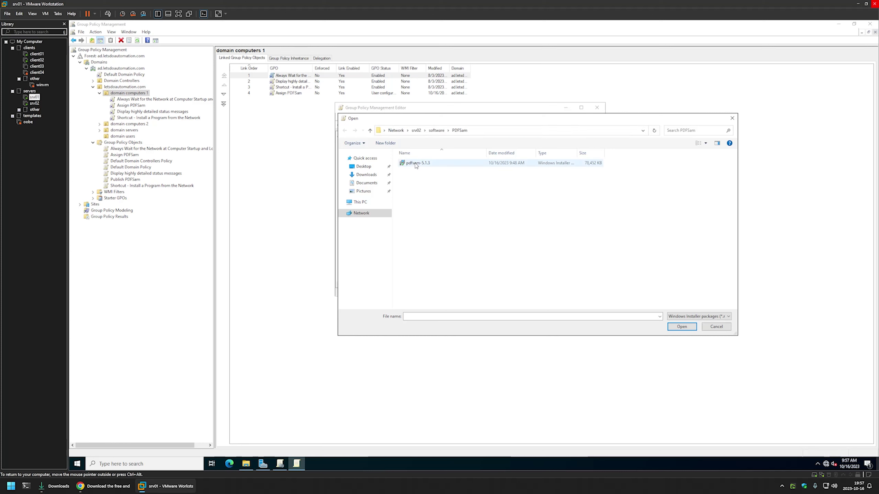
Deploy PDFsam Basic with the Advanced method as Published with the Basic installation interface, and close the policy editor.
{"action": "left_click", "coordinate": [422, 201]}
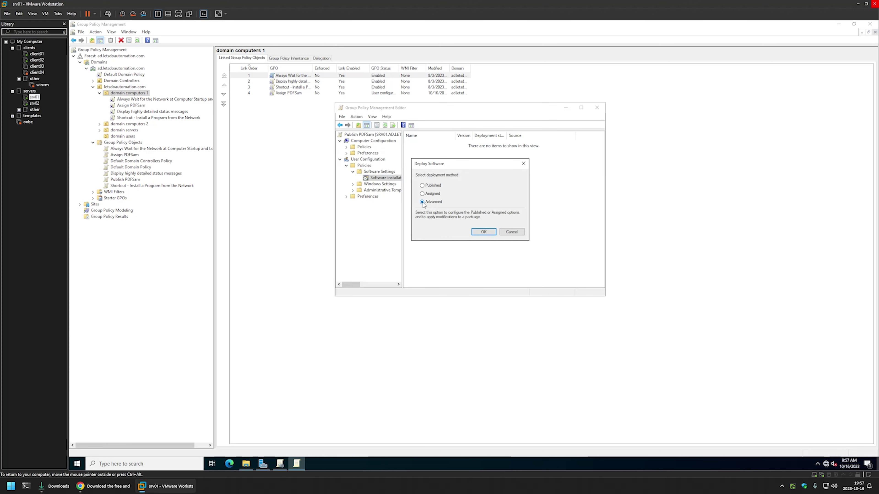
{"action": "left_click", "coordinate": [479, 233]}
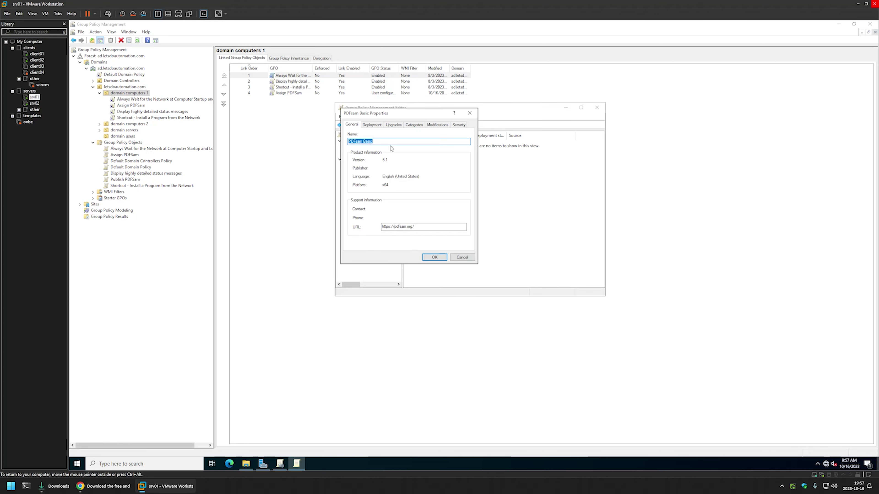
{"action": "left_click", "coordinate": [372, 125]}
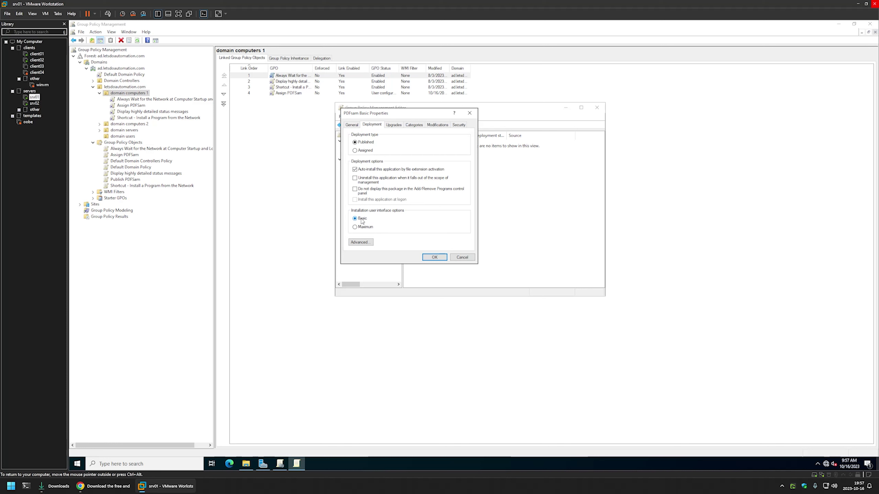
{"action": "left_click", "coordinate": [435, 258]}
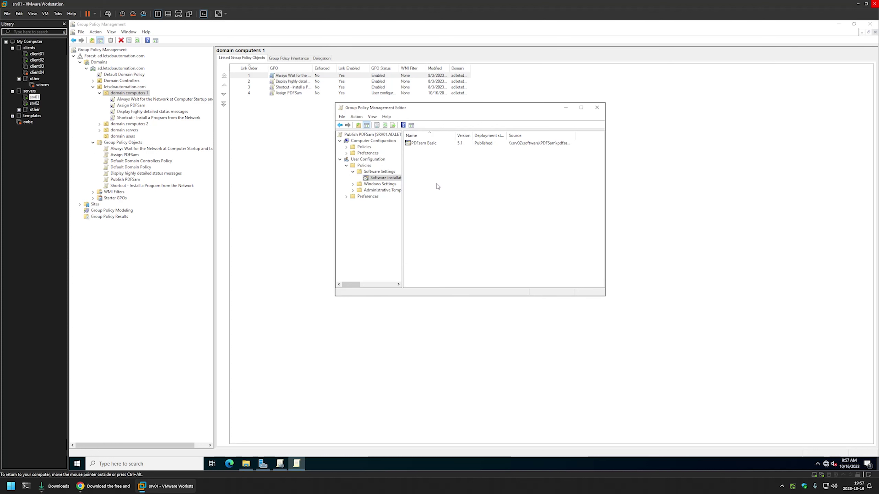
{"action": "left_click", "coordinate": [597, 108]}
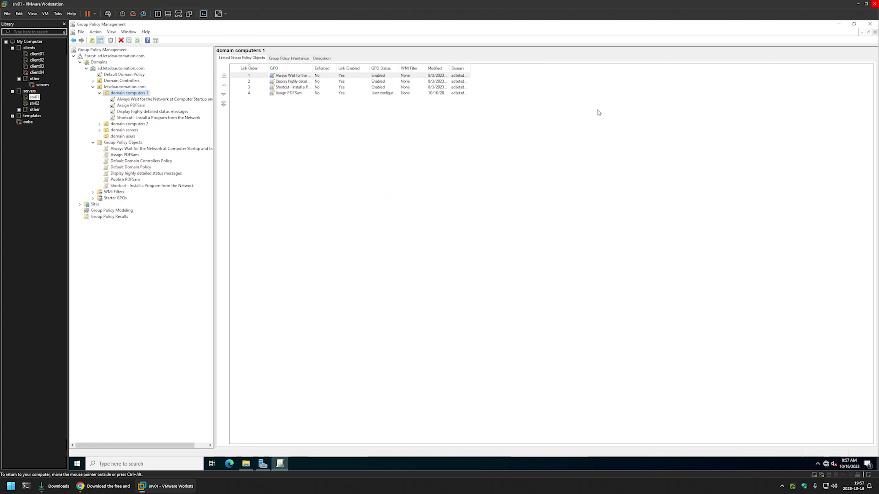
Set the GPO status of Publish PDFSam to Computer configuration settings disabled.
{"action": "left_click", "coordinate": [125, 180]}
{"action": "left_click", "coordinate": [240, 60]}
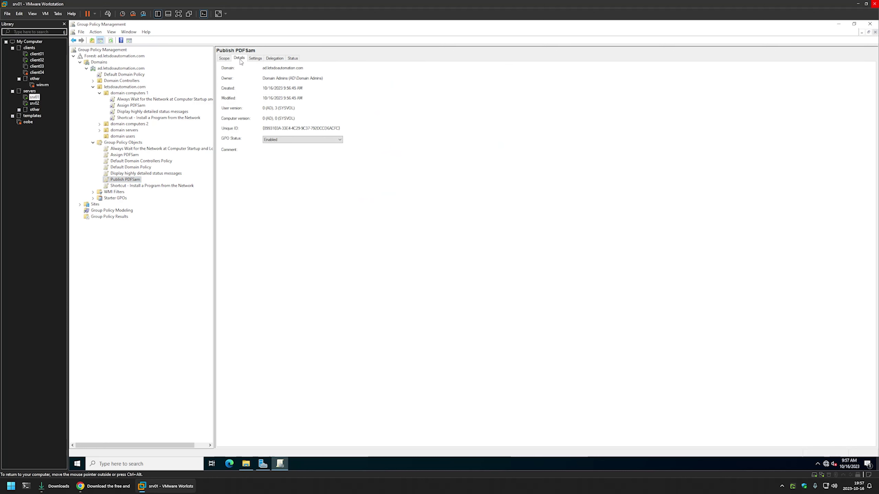
{"action": "left_click", "coordinate": [265, 139]}
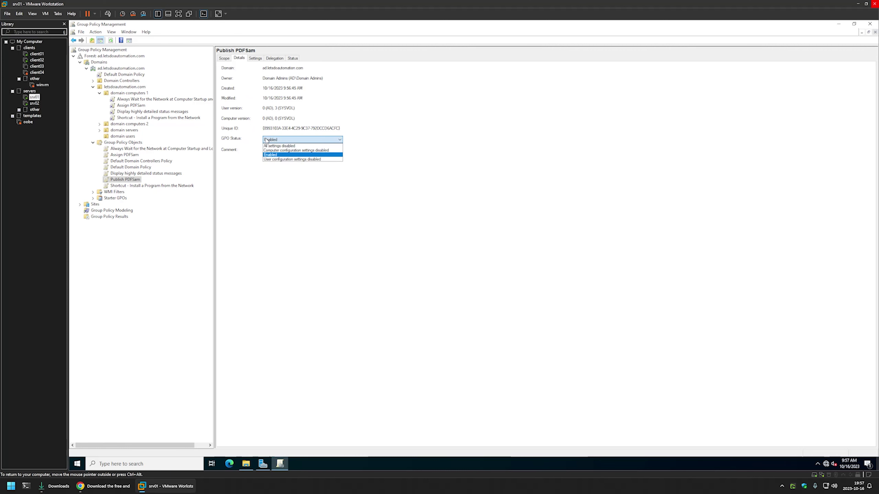
{"action": "left_click", "coordinate": [285, 151]}
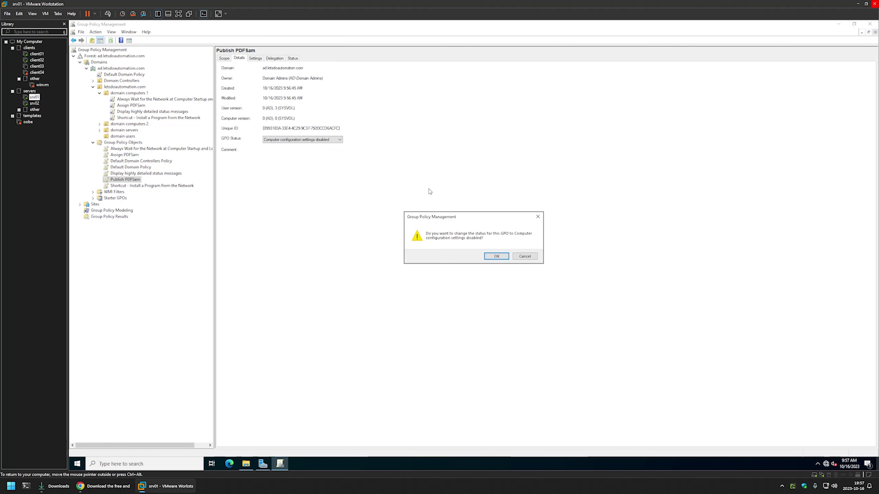
{"action": "left_click", "coordinate": [496, 256]}
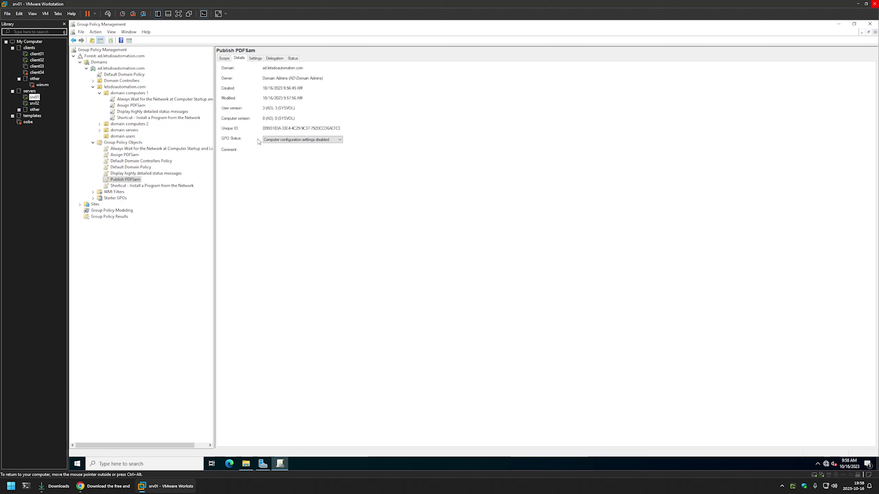
Link the Publish PDFSam policy to the domain users organizational unit and expand the unit to check the link.
{"action": "left_click", "coordinate": [123, 136]}
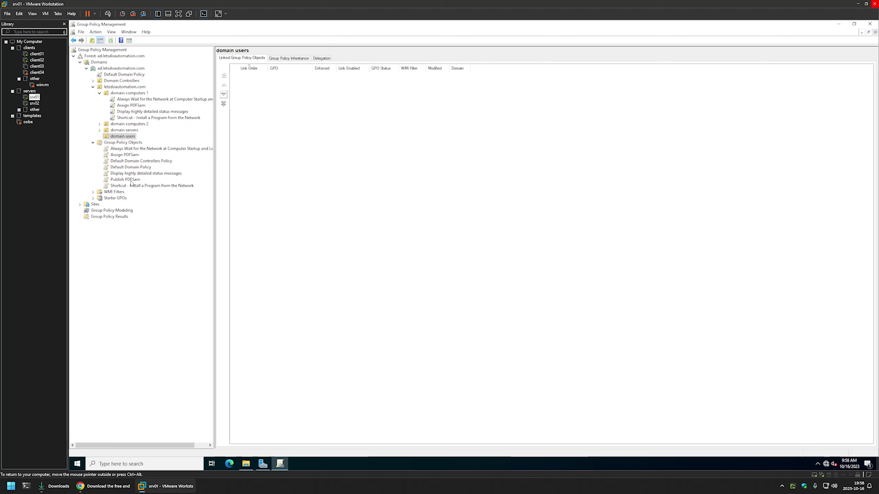
{"action": "left_click_drag", "start_coordinate": [131, 181], "coordinate": [125, 136]}
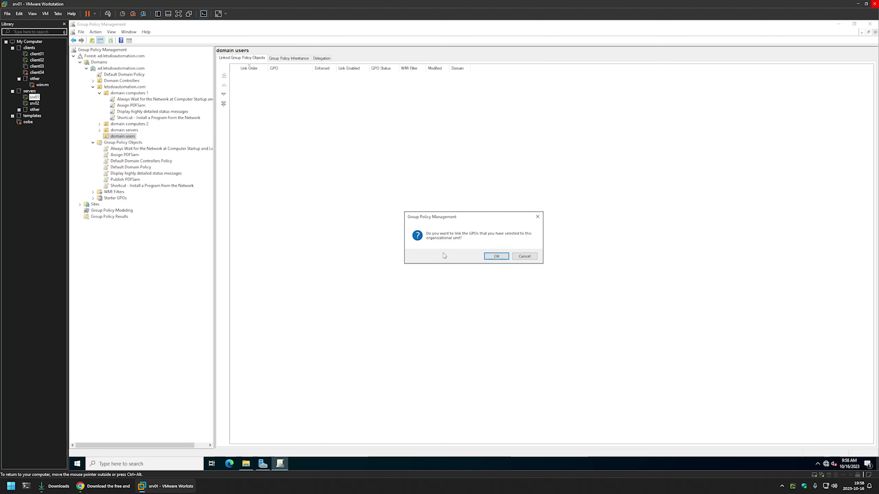
{"action": "left_click", "coordinate": [486, 256]}
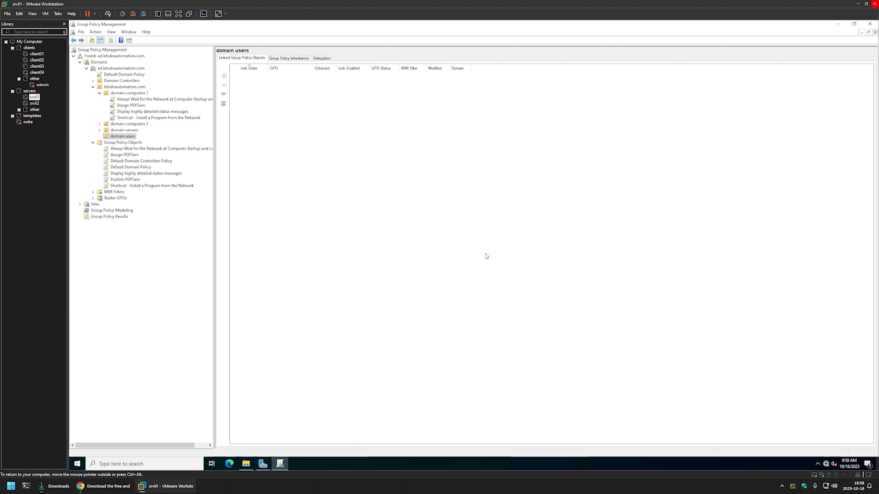
{"action": "left_click", "coordinate": [100, 136]}
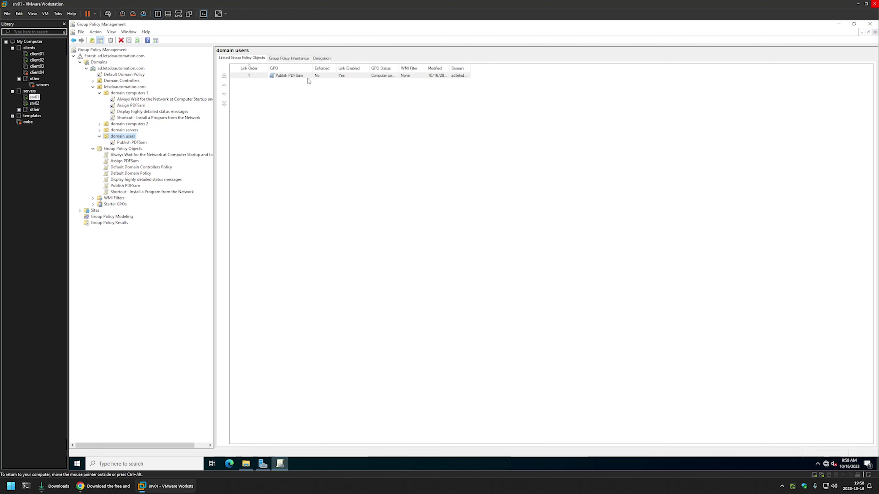
{"action": "left_click", "coordinate": [253, 90]}
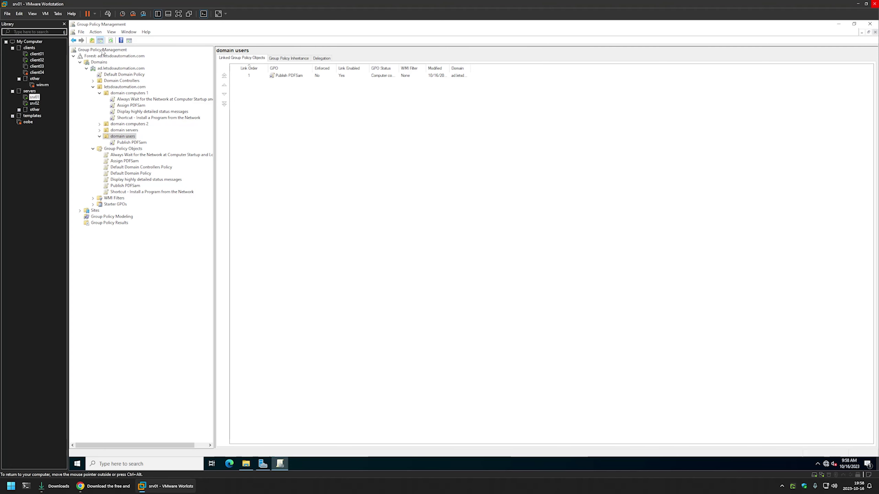
Switch to the client02 virtual machine and check the programs available to install from the network.
{"action": "left_click", "coordinate": [36, 60]}
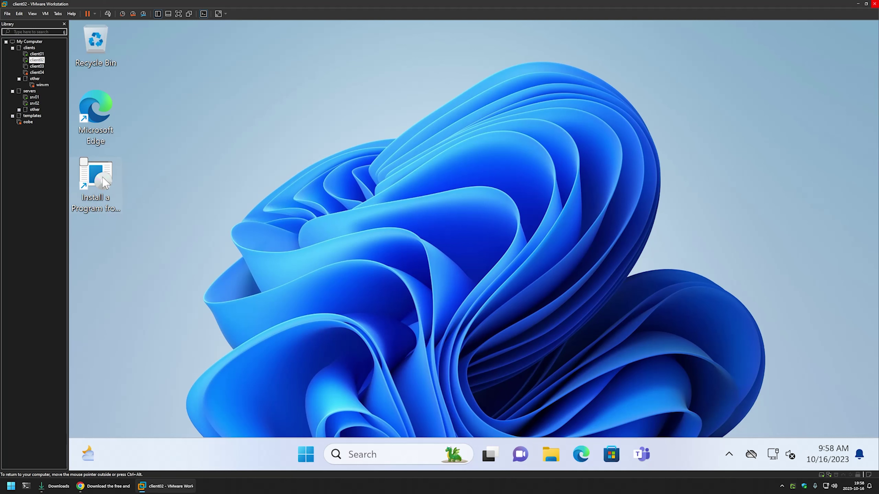
{"action": "double_click", "coordinate": [103, 177]}
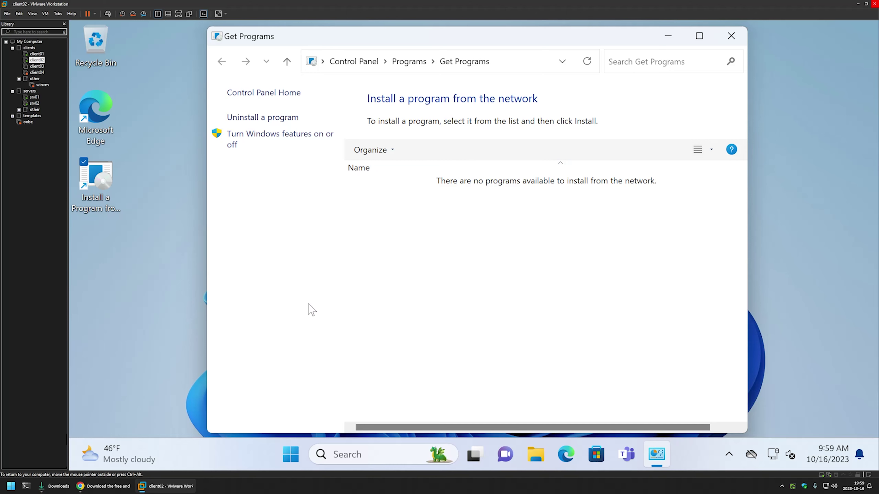
Open Command Prompt on client02, move its window off the program list, and run gpupdate to refresh the group policies.
{"action": "left_click", "coordinate": [291, 454]}
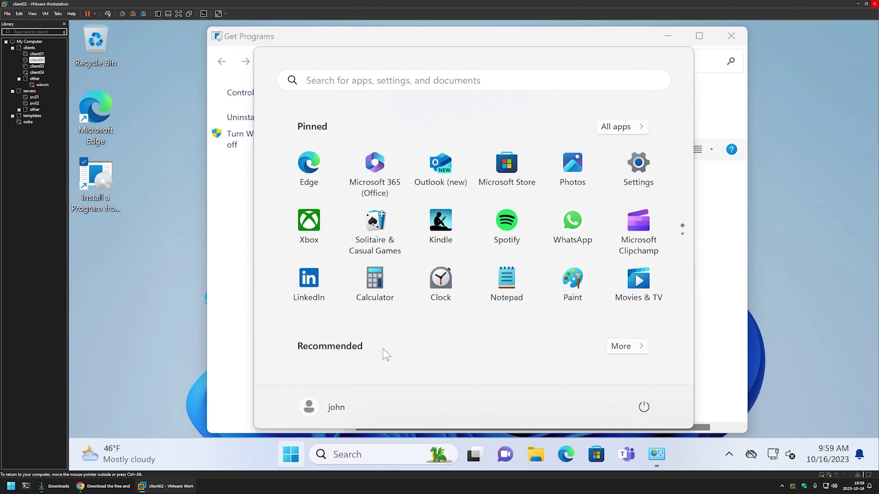
{"action": "type", "text": "cmd"}
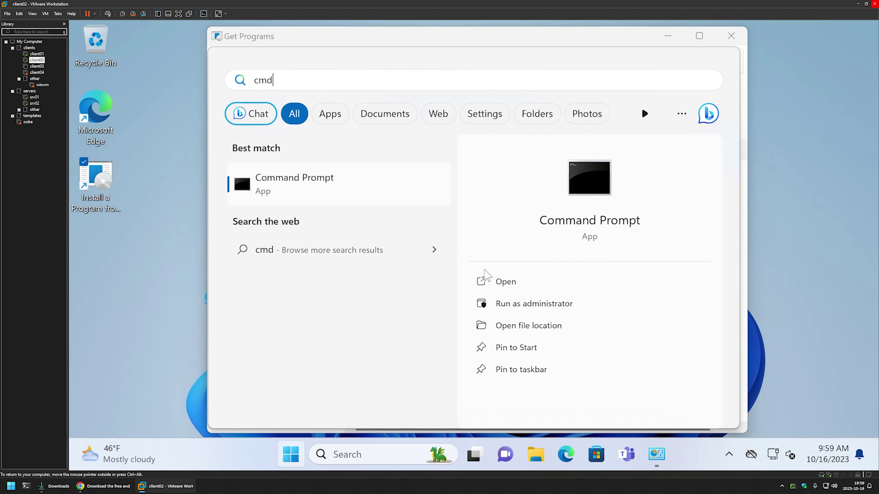
{"action": "left_click", "coordinate": [485, 275]}
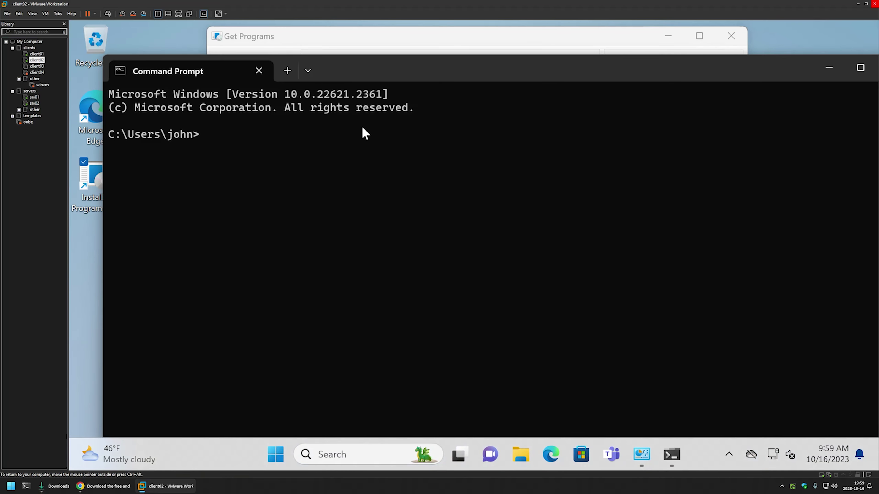
{"action": "left_click_drag", "start_coordinate": [334, 69], "coordinate": [844, 103]}
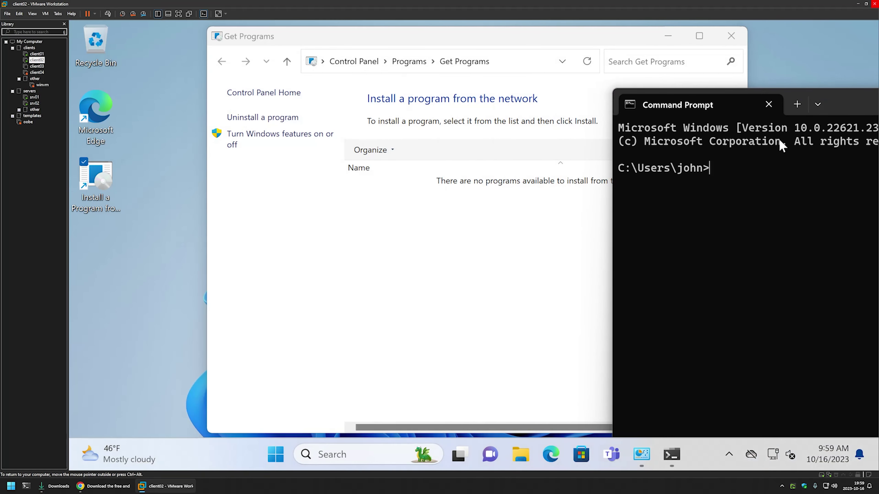
{"action": "type", "text": "gpupdate"}
{"action": "key", "text": "Return"}
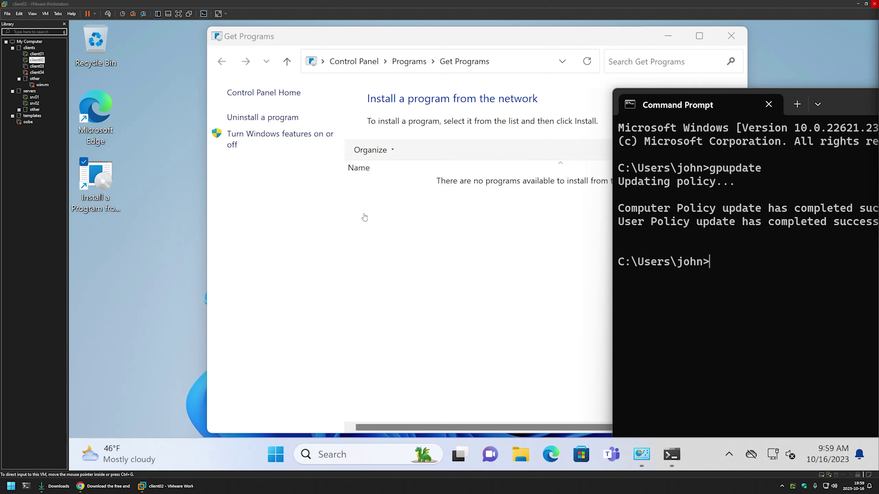
Refresh the list of programs available to install from the network.
{"action": "left_click", "coordinate": [397, 211]}
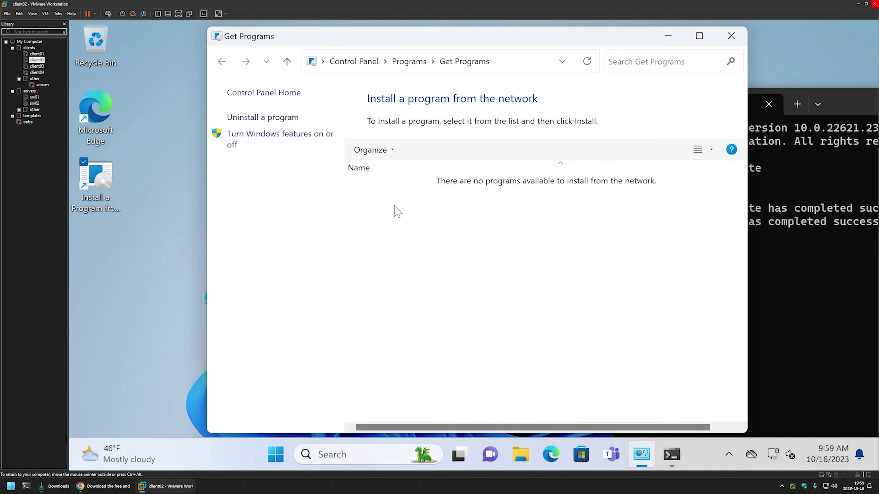
{"action": "right_click", "coordinate": [397, 211]}
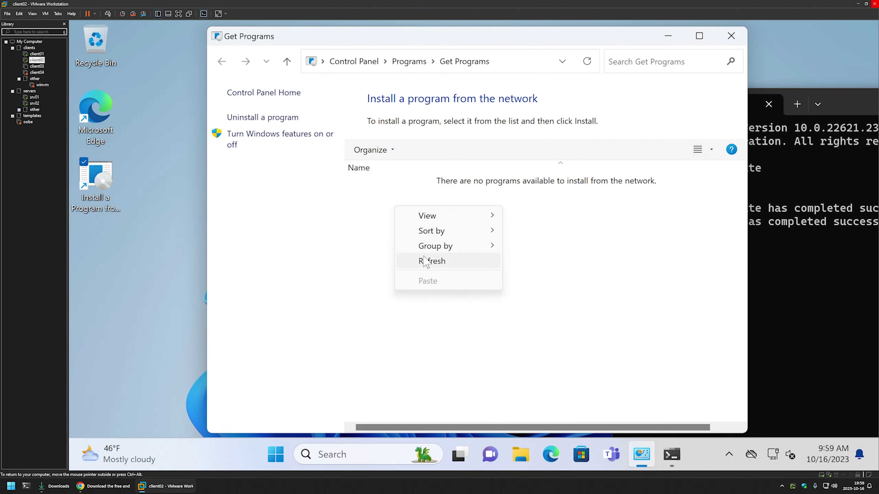
{"action": "left_click", "coordinate": [432, 262]}
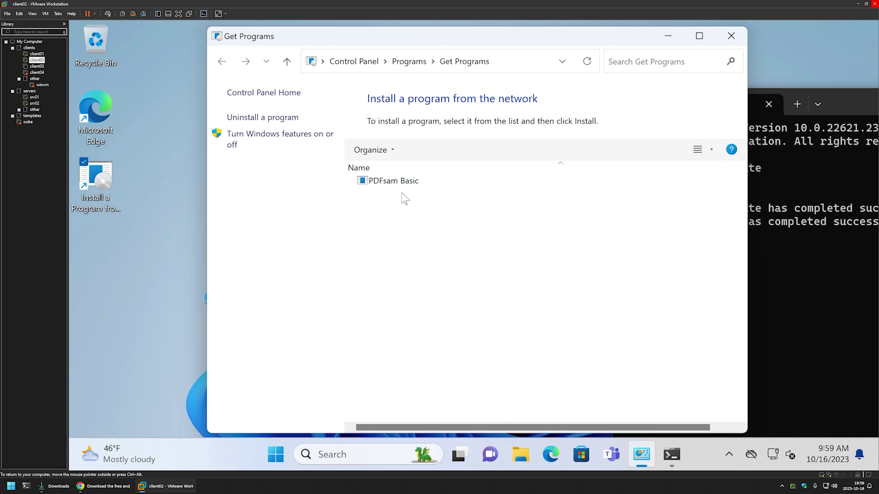
Install PDFsam Basic from the network program list and launch it from its desktop shortcut.
{"action": "double_click", "coordinate": [377, 181]}
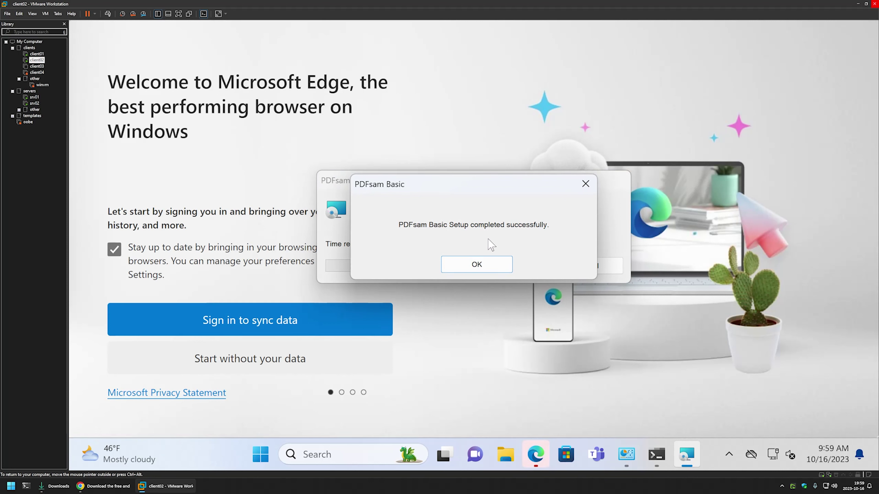
{"action": "left_click", "coordinate": [471, 266]}
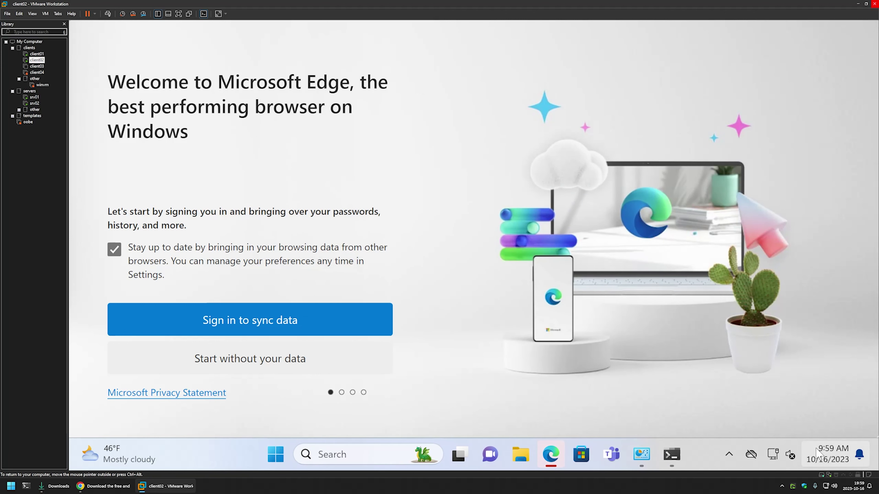
{"action": "left_click", "coordinate": [875, 454]}
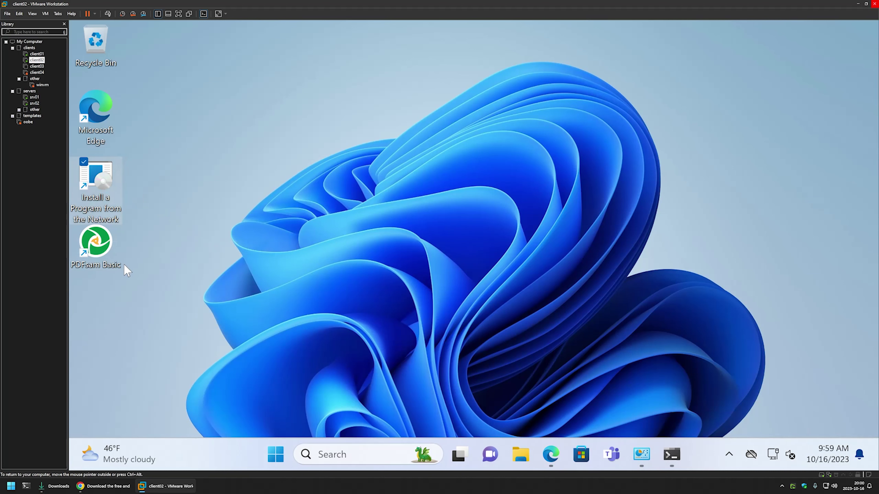
{"action": "double_click", "coordinate": [106, 248]}
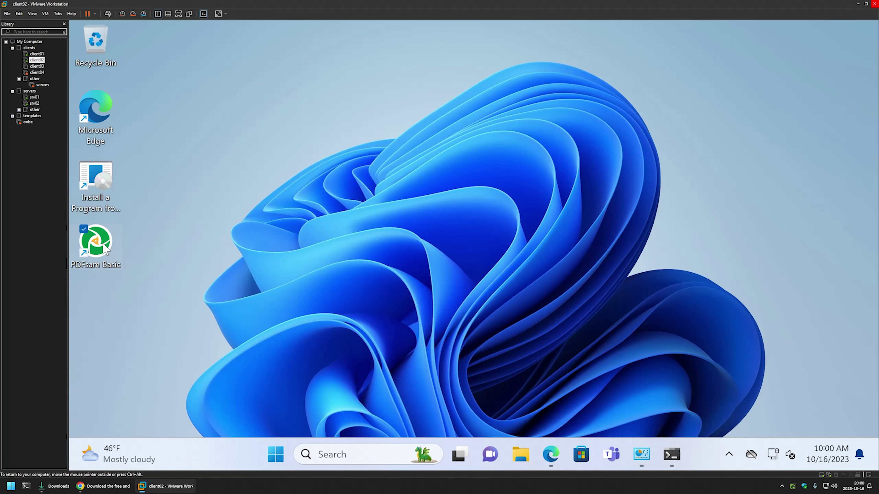